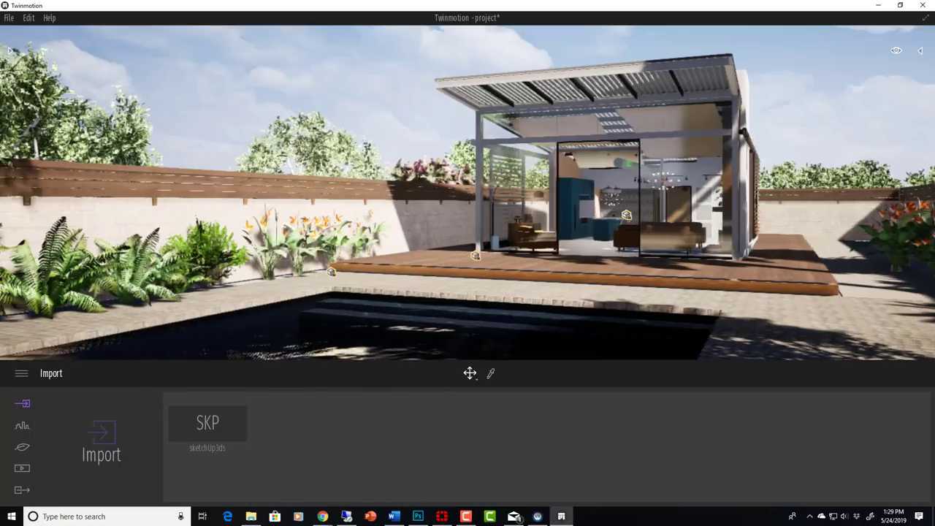
Step: Walk the camera left and swing the view toward the garden wall
{"action": "key", "text": "Left"}
{"action": "mouse_move", "coordinate": [625, 241]}
{"action": "left_mouse_down"}
{"action": "mouse_move", "coordinate": [478, 241]}
{"action": "mouse_move", "coordinate": [603, 241]}
{"action": "left_mouse_up"}
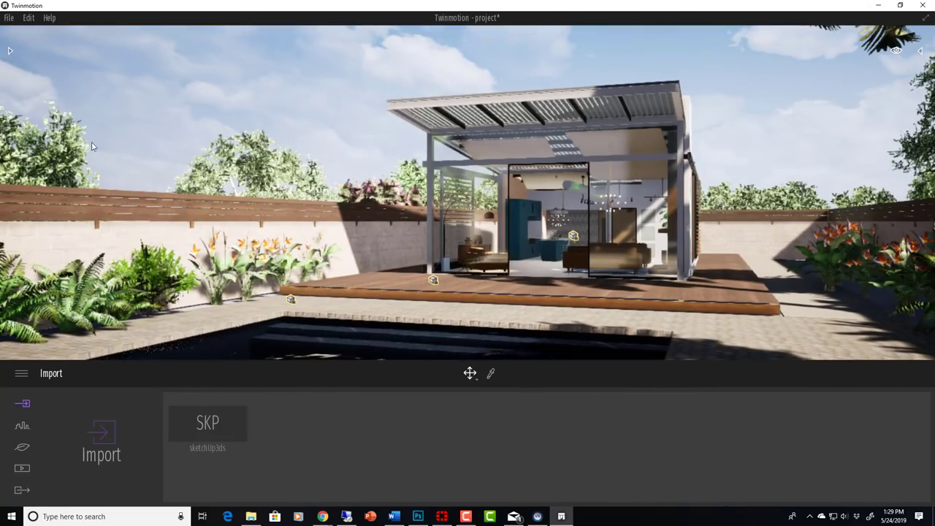
Step: Place a Blackgum 2 tree from Vegetation and landscape > Trees beside the pool, then delete it
{"action": "left_click", "coordinate": [10, 52]}
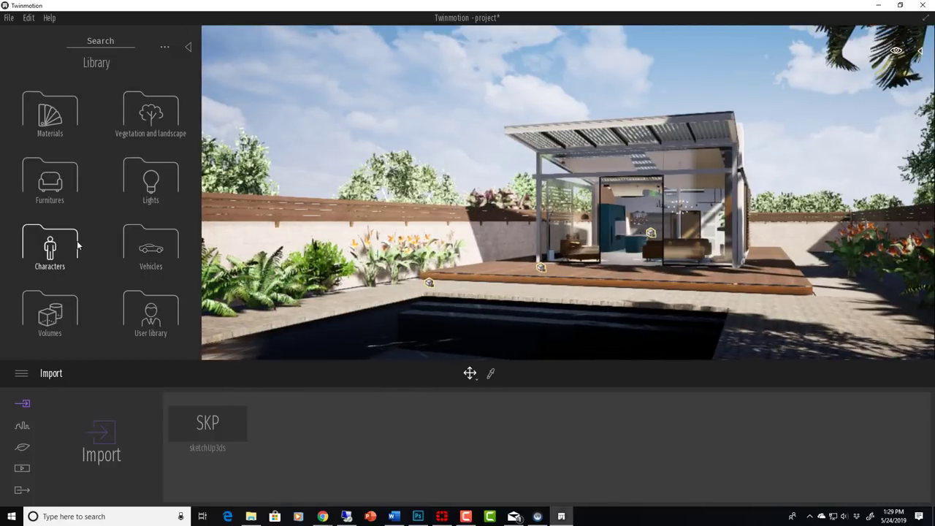
{"action": "left_click", "coordinate": [136, 134]}
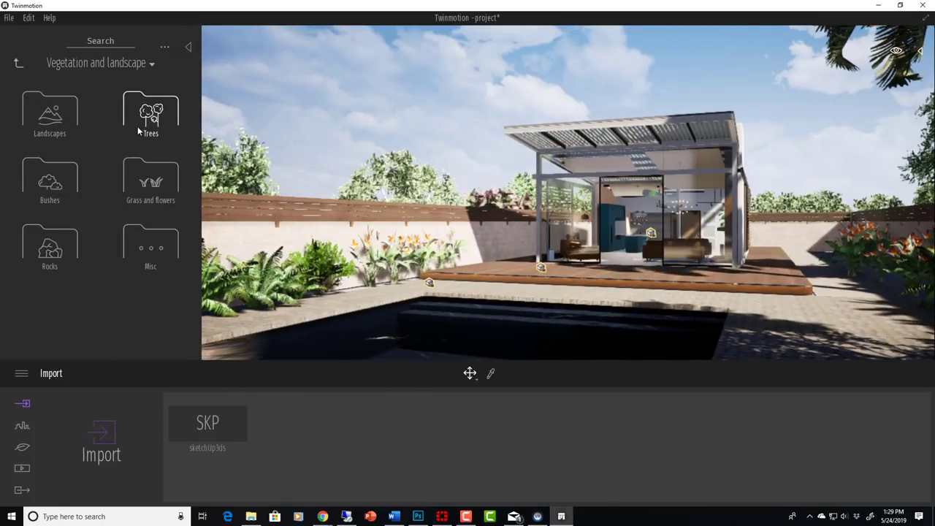
{"action": "left_click", "coordinate": [138, 130]}
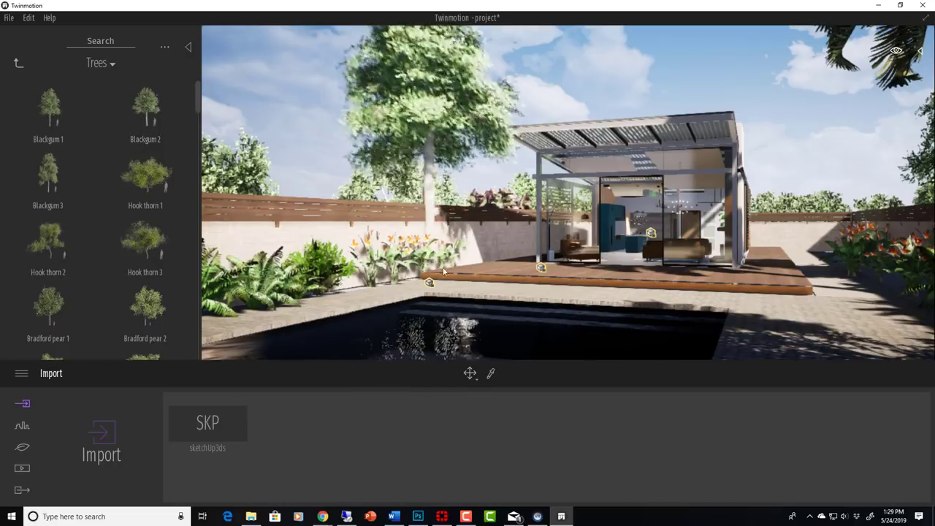
{"action": "left_click_drag", "start_coordinate": [138, 127], "coordinate": [488, 167]}
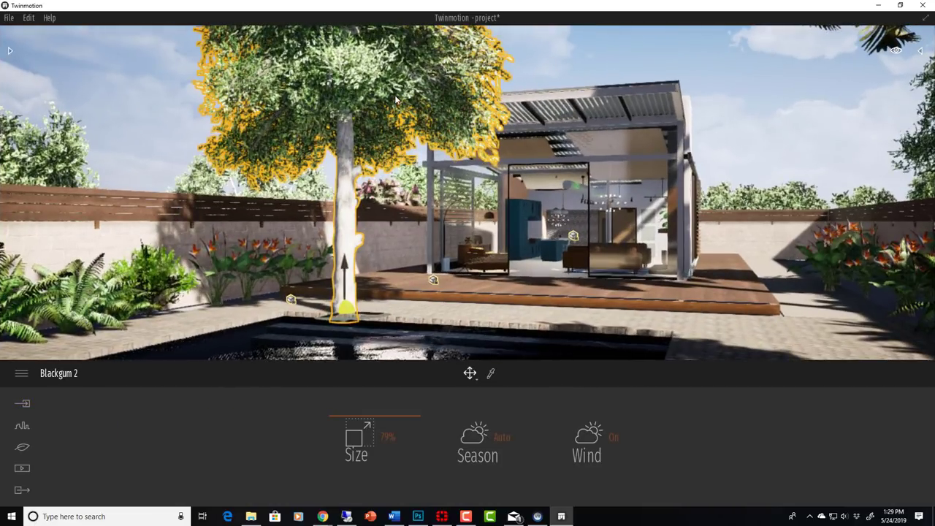
{"action": "key", "text": "Delete"}
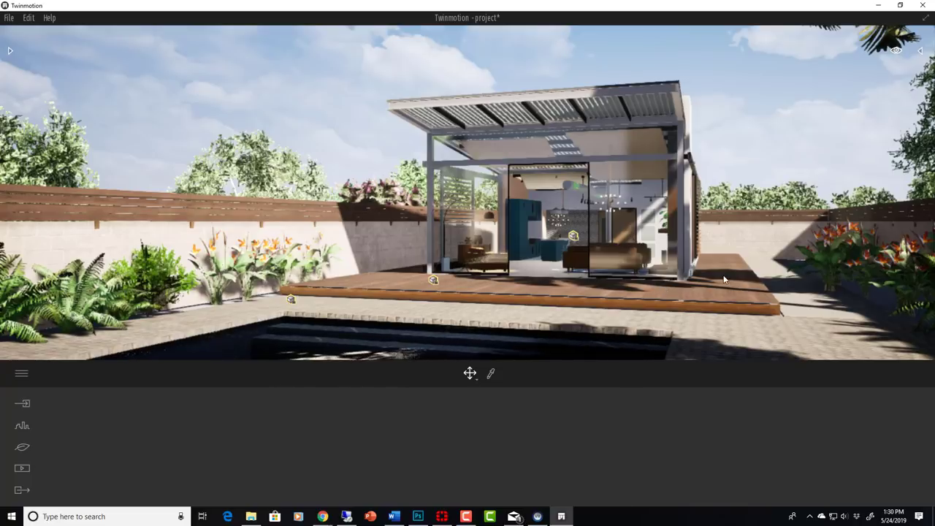
{"action": "scroll", "coordinate": [747, 294], "scroll_direction": "down", "scroll_amount": 3}
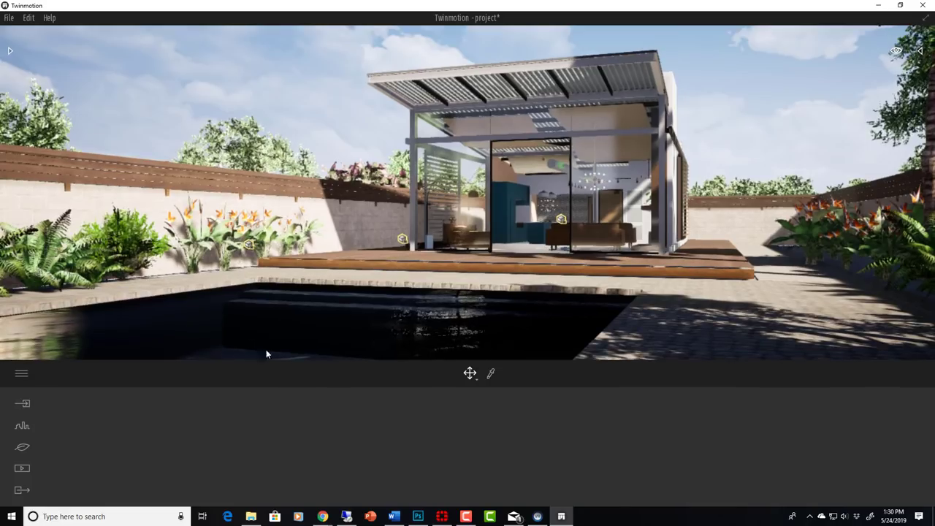
Step: In Nature > Lighting, raise the sun to 3.28 and lower ambient occlusion to 12%
{"action": "left_click", "coordinate": [23, 469]}
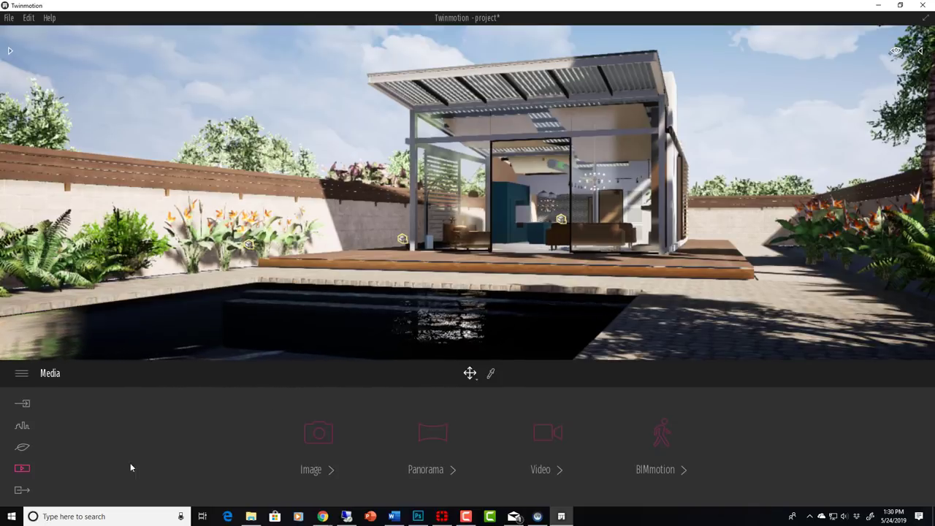
{"action": "left_click", "coordinate": [22, 447]}
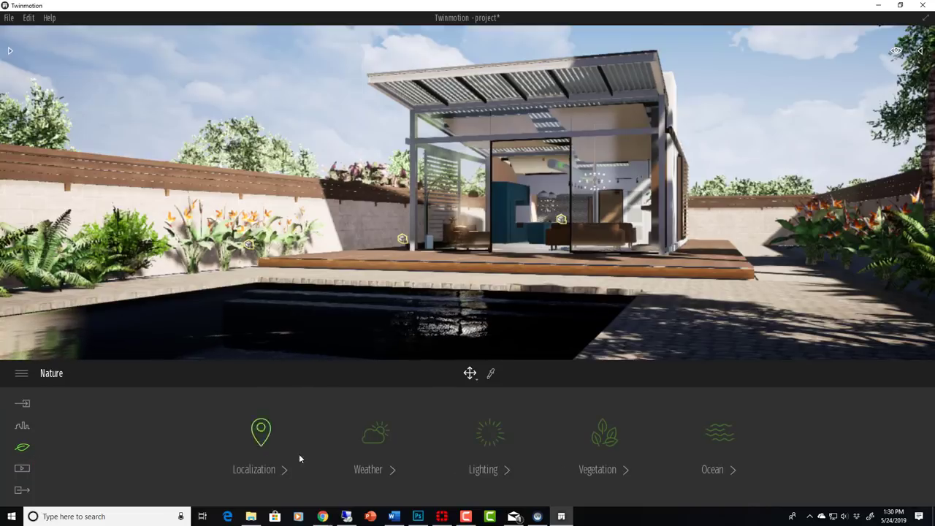
{"action": "left_click", "coordinate": [494, 447]}
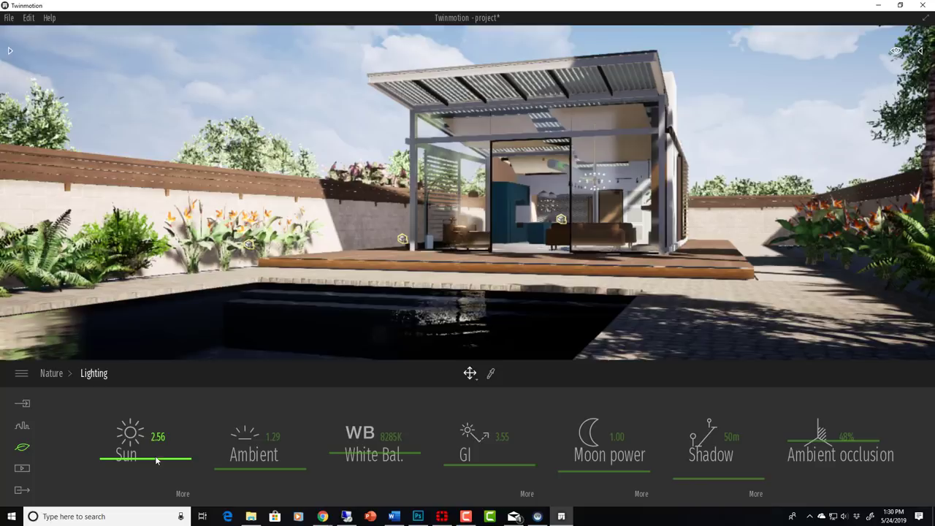
{"action": "left_click_drag", "start_coordinate": [155, 459], "coordinate": [157, 453]}
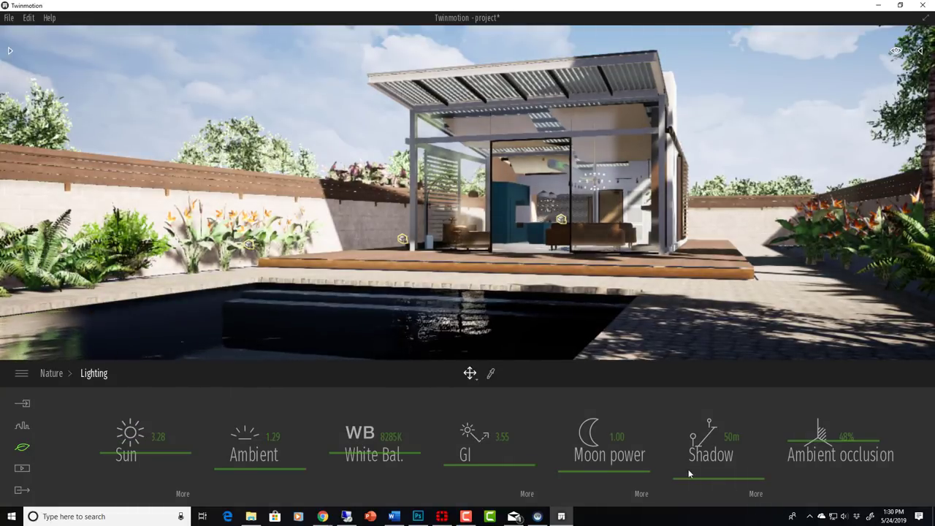
{"action": "left_click", "coordinate": [790, 447]}
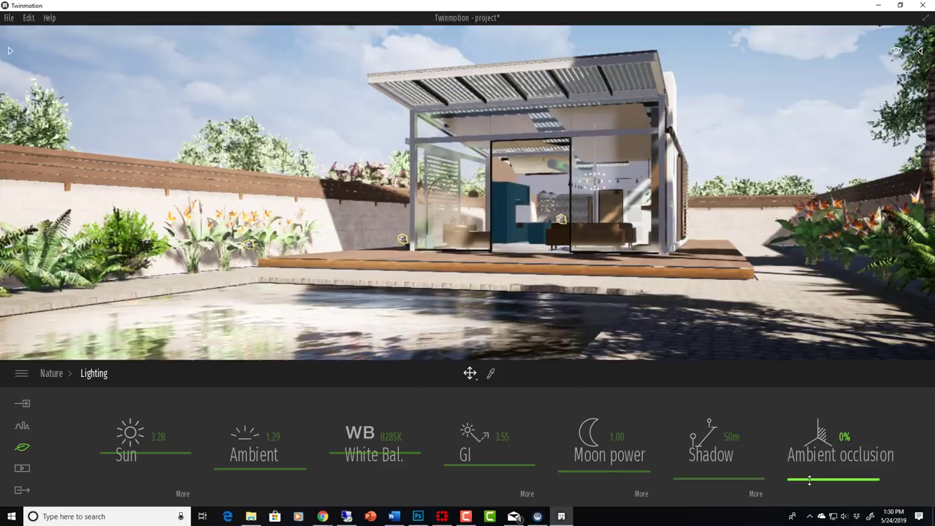
{"action": "left_click_drag", "start_coordinate": [810, 480], "coordinate": [810, 470]}
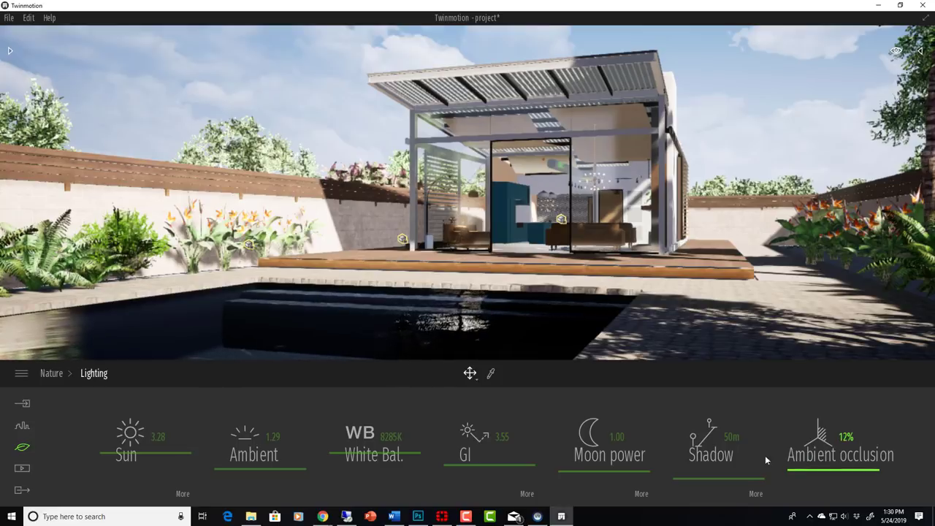
Step: Create a new still image, Image 07, in Media > Image
{"action": "left_click", "coordinate": [27, 468]}
{"action": "left_click", "coordinate": [329, 450]}
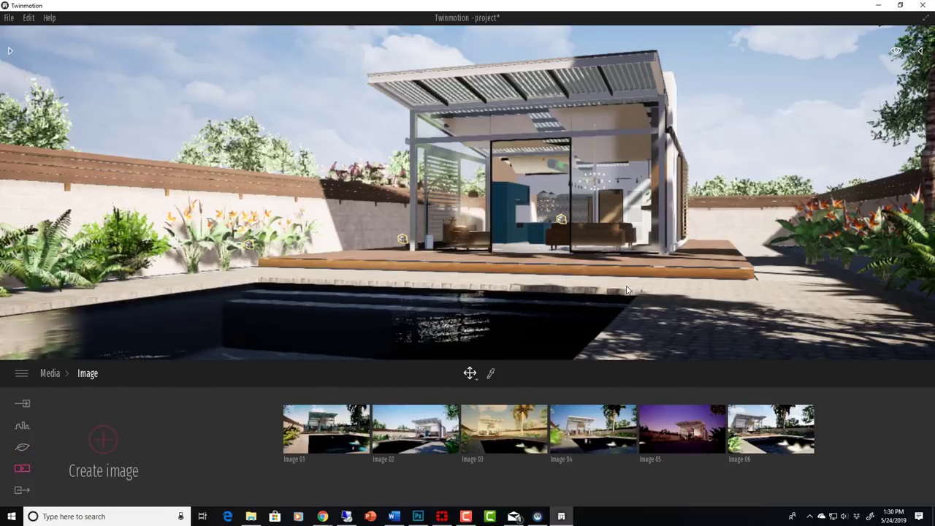
{"action": "scroll", "coordinate": [626, 290], "scroll_direction": "up", "scroll_amount": 5}
{"action": "scroll", "coordinate": [626, 291], "scroll_direction": "down", "scroll_amount": 5}
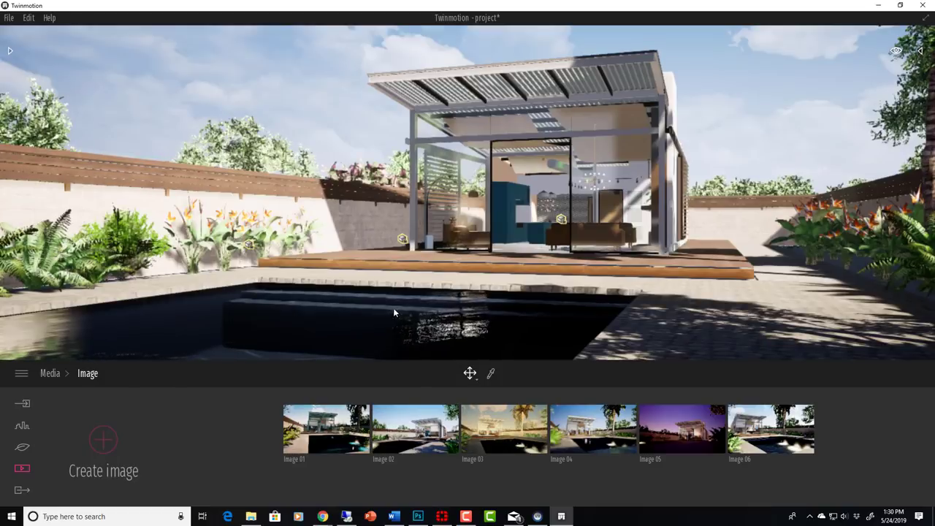
{"action": "left_click", "coordinate": [107, 443]}
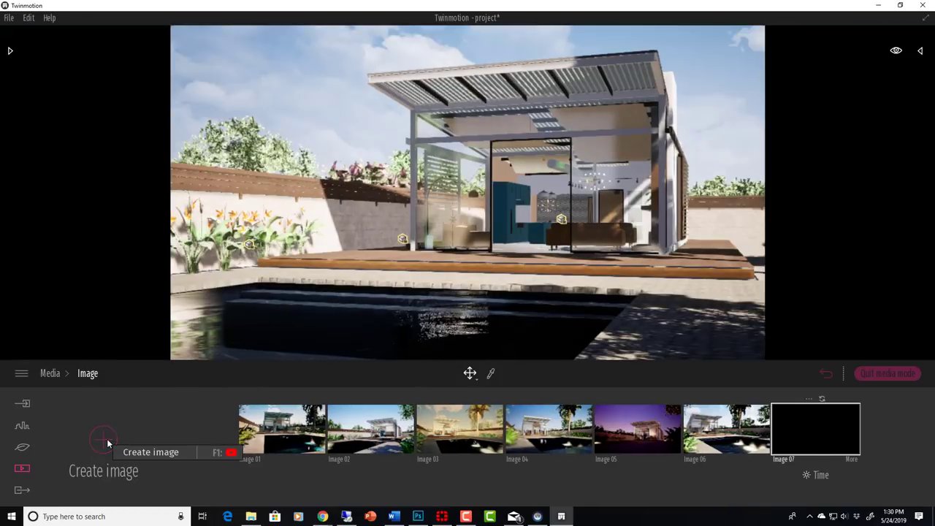
{"action": "mouse_move", "coordinate": [816, 430]}
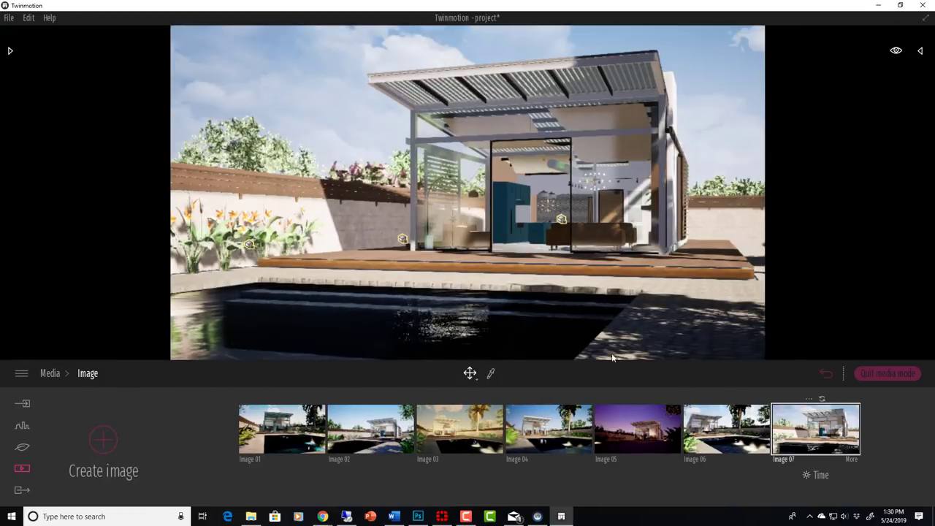
Step: Tweak Image 07's sun intensity and review its camera settings
{"action": "left_click", "coordinate": [852, 460]}
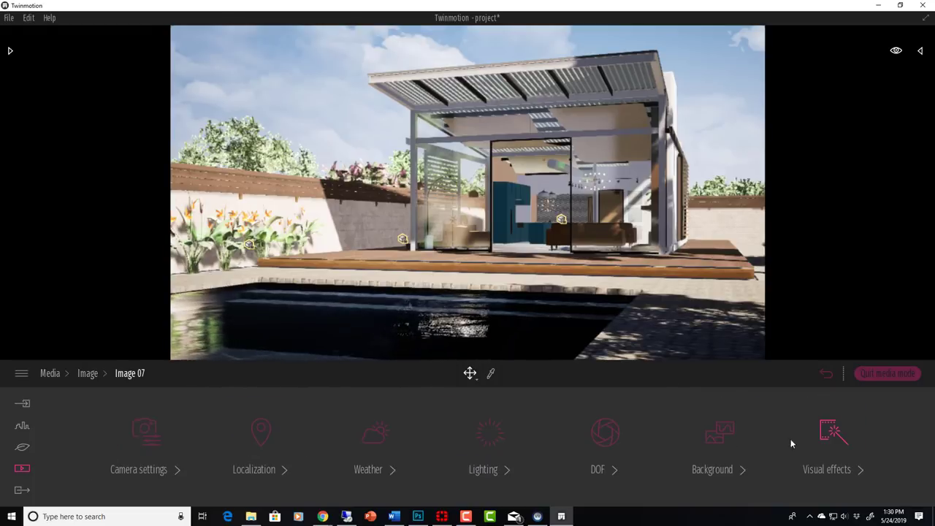
{"action": "left_click", "coordinate": [490, 432]}
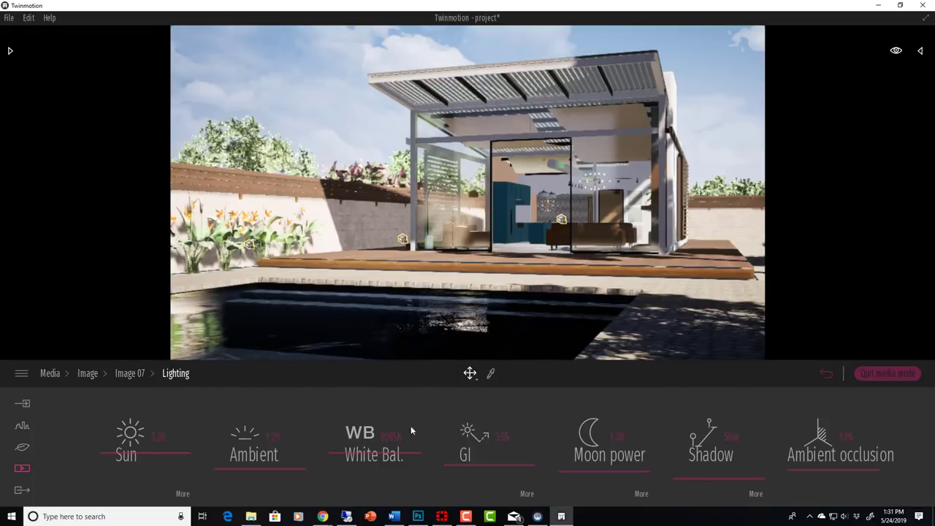
{"action": "mouse_move", "coordinate": [168, 452]}
{"action": "left_mouse_down"}
{"action": "mouse_move", "coordinate": [185, 422]}
{"action": "mouse_move", "coordinate": [176, 469]}
{"action": "left_mouse_up"}
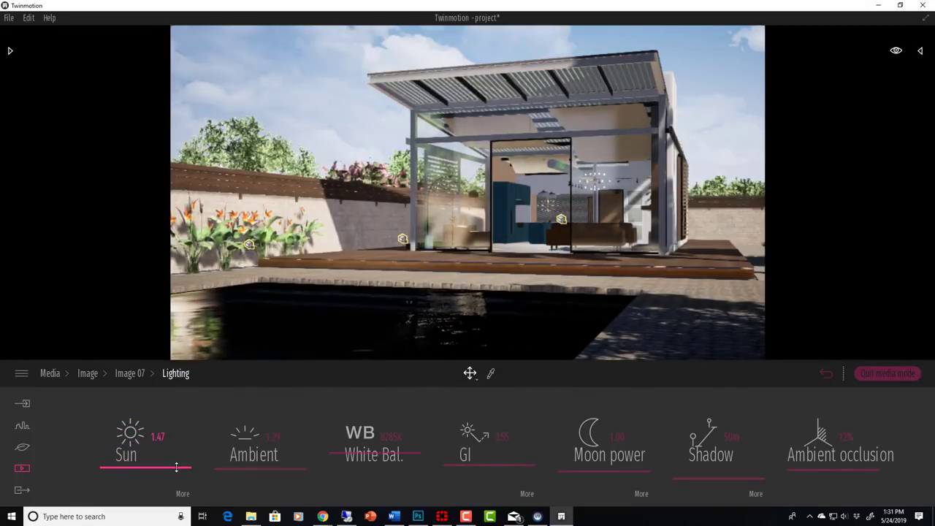
{"action": "left_click", "coordinate": [183, 493]}
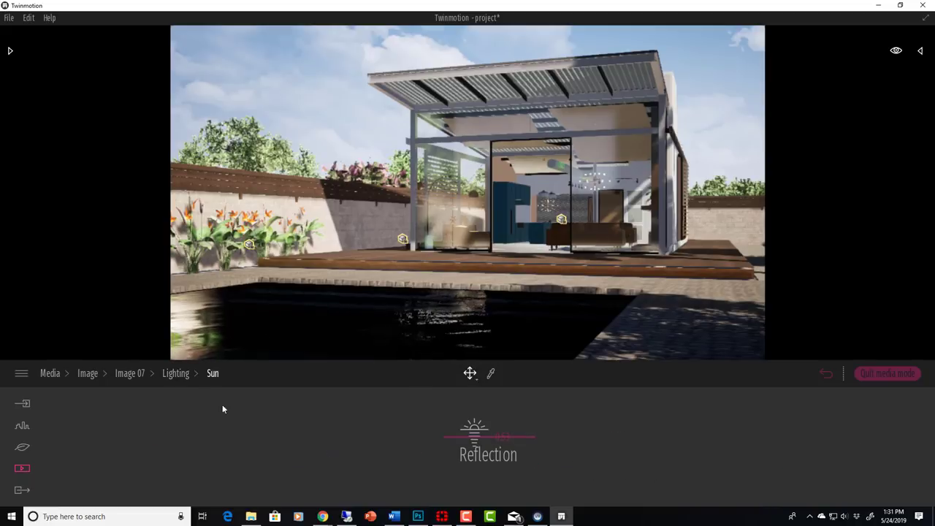
{"action": "left_click", "coordinate": [173, 374]}
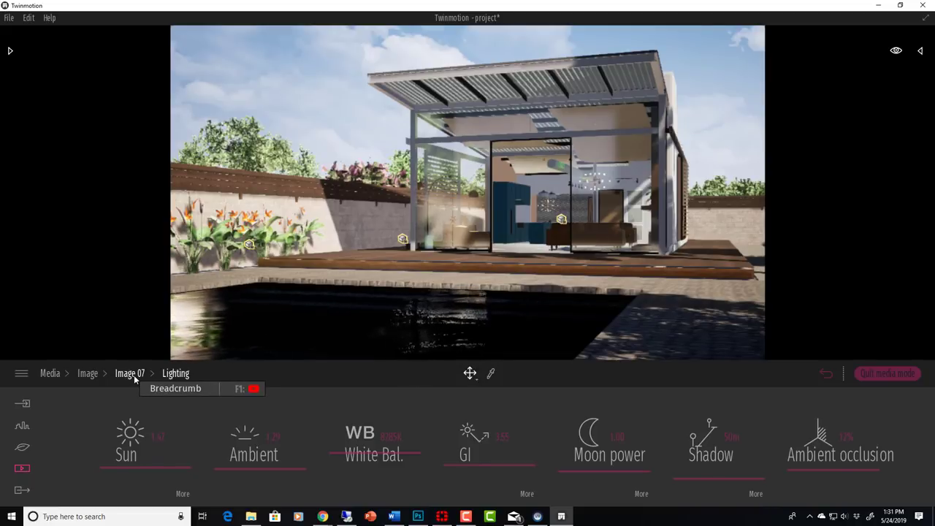
{"action": "left_click", "coordinate": [132, 375]}
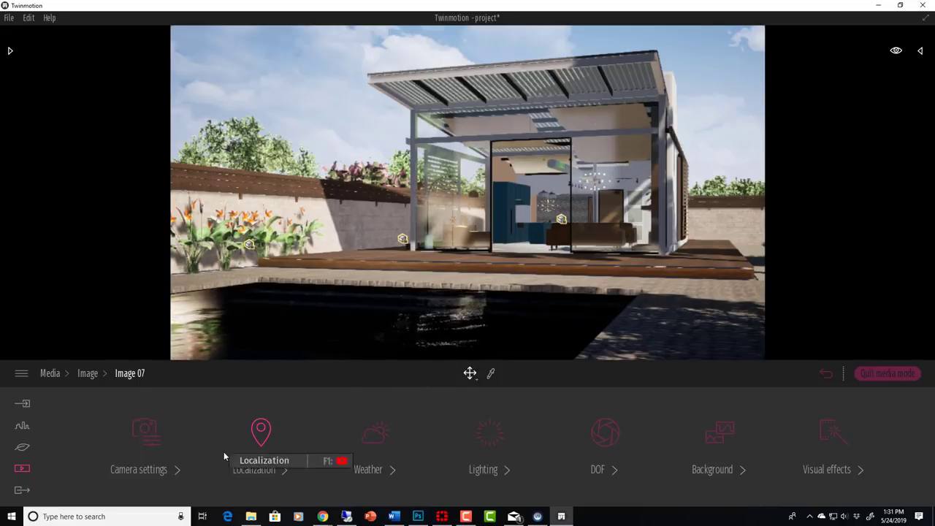
{"action": "left_click", "coordinate": [157, 446]}
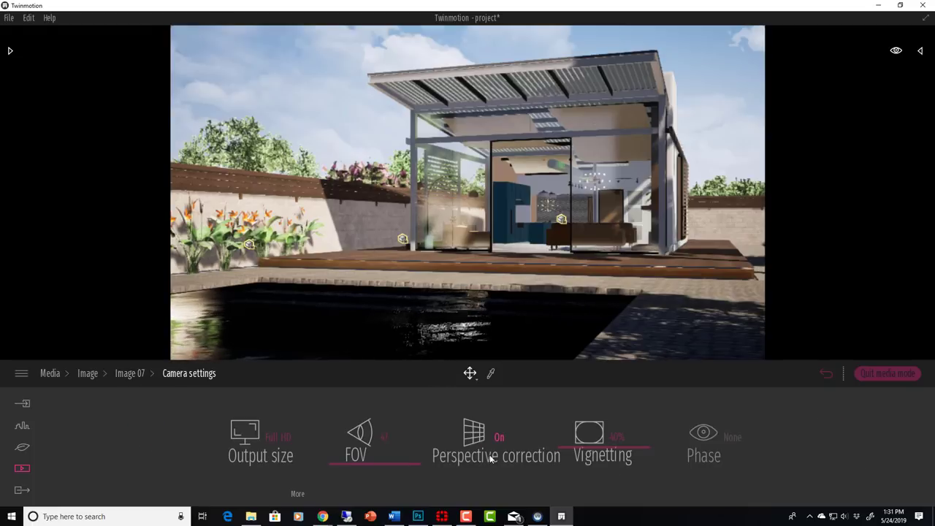
{"action": "left_click", "coordinate": [130, 373]}
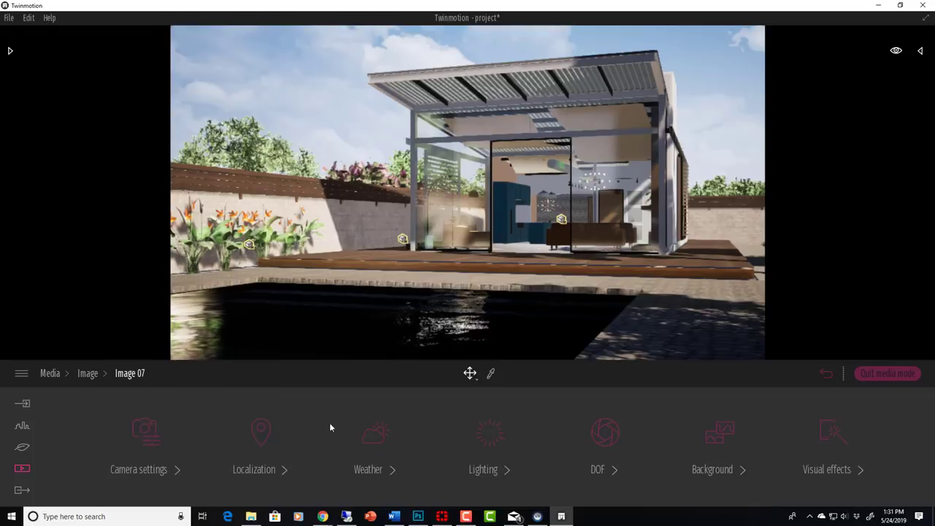
Step: Preview Countryside, Town, City and no backdrop for Image 07, then keep a different picture
{"action": "left_click", "coordinate": [721, 433]}
{"action": "left_click", "coordinate": [563, 264]}
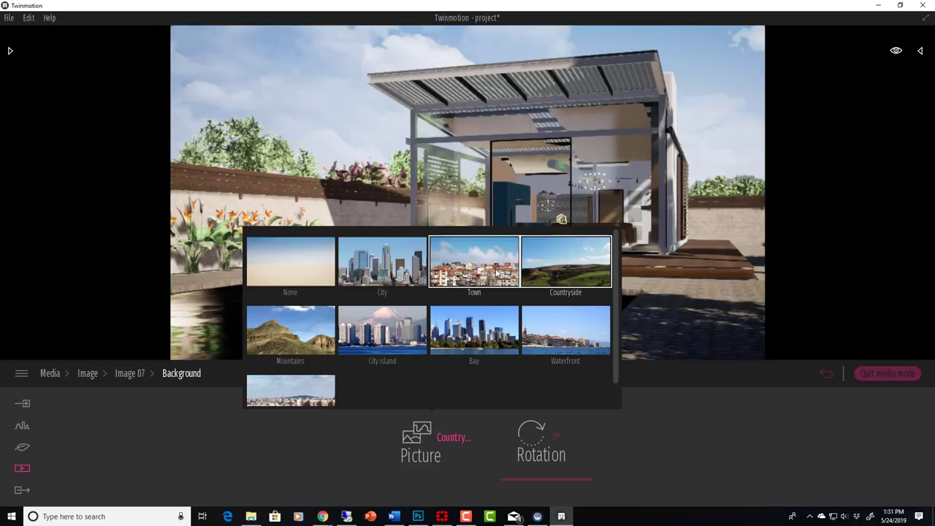
{"action": "left_click", "coordinate": [471, 264]}
{"action": "left_click", "coordinate": [359, 275]}
{"action": "left_click", "coordinate": [301, 271]}
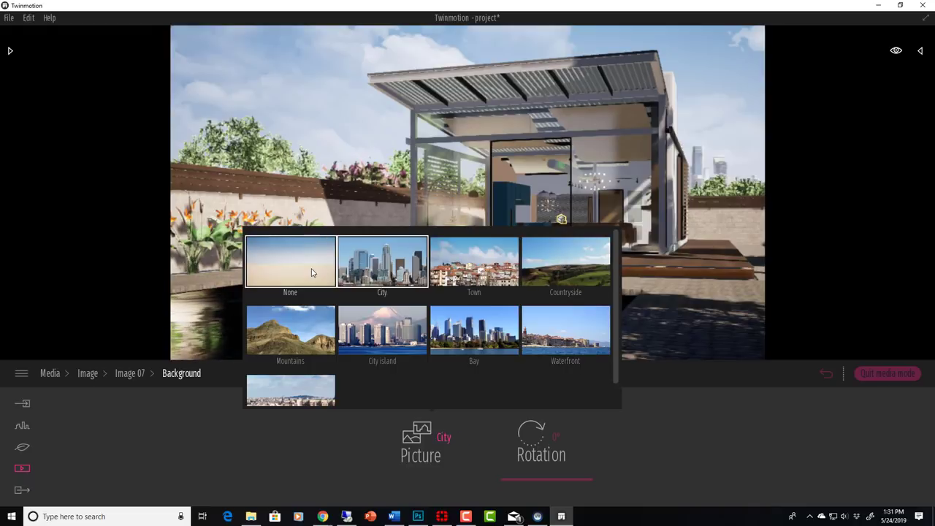
{"action": "left_click", "coordinate": [291, 348]}
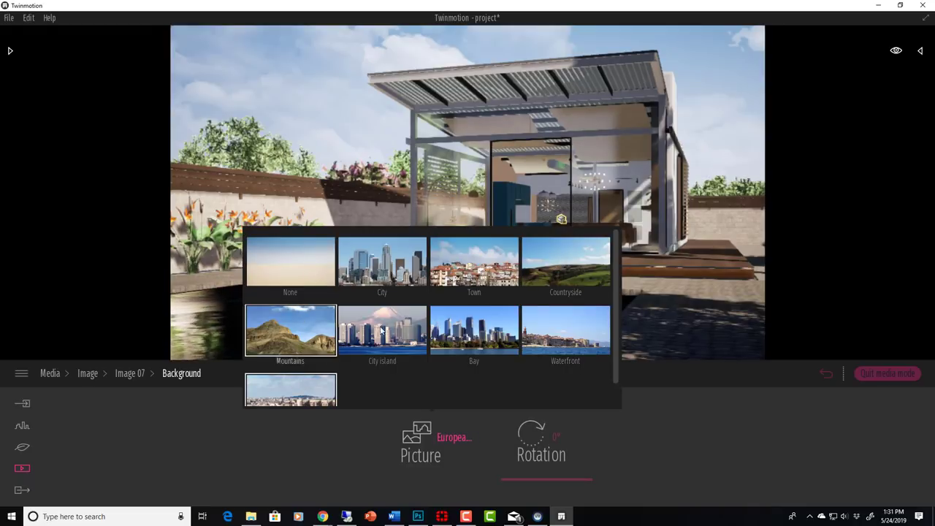
{"action": "left_click", "coordinate": [137, 374]}
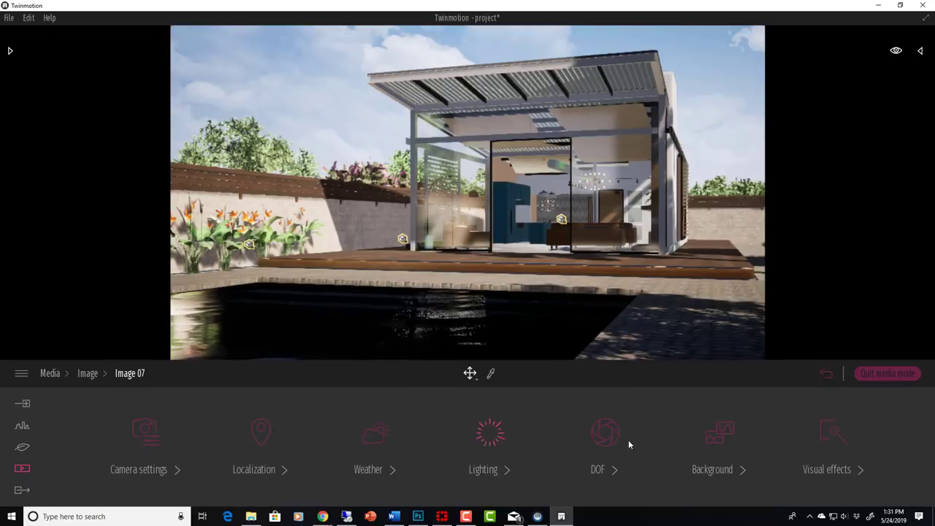
Step: Check Image 07's camera settings, then bring up export options and the saved-images list
{"action": "left_click", "coordinate": [159, 444]}
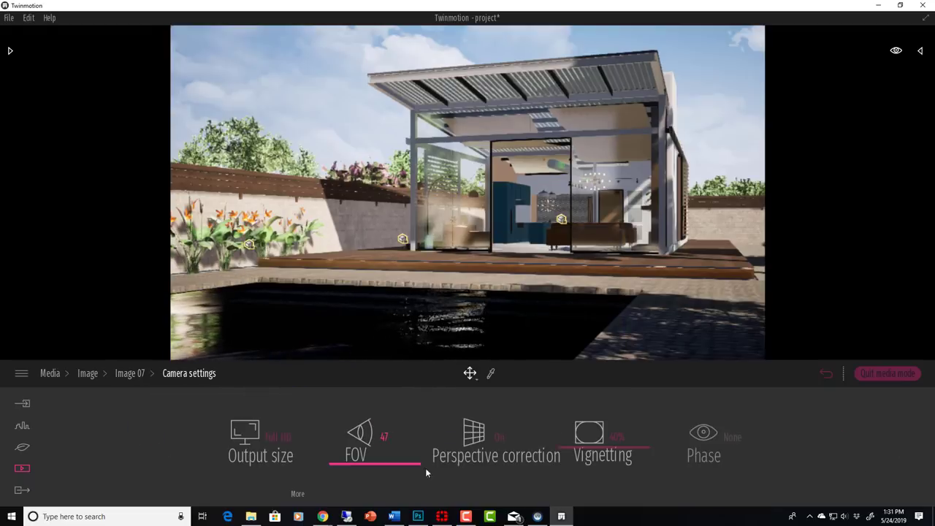
{"action": "left_click", "coordinate": [121, 377]}
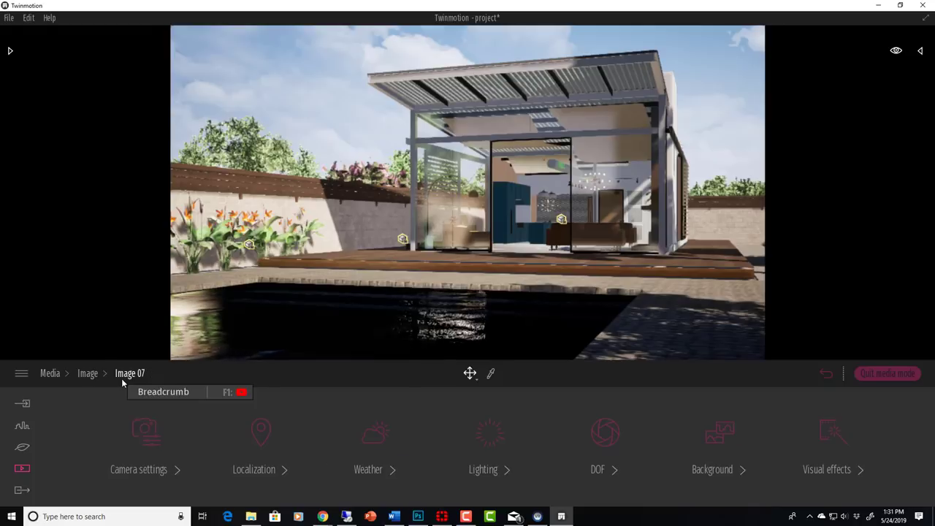
{"action": "left_click", "coordinate": [24, 491]}
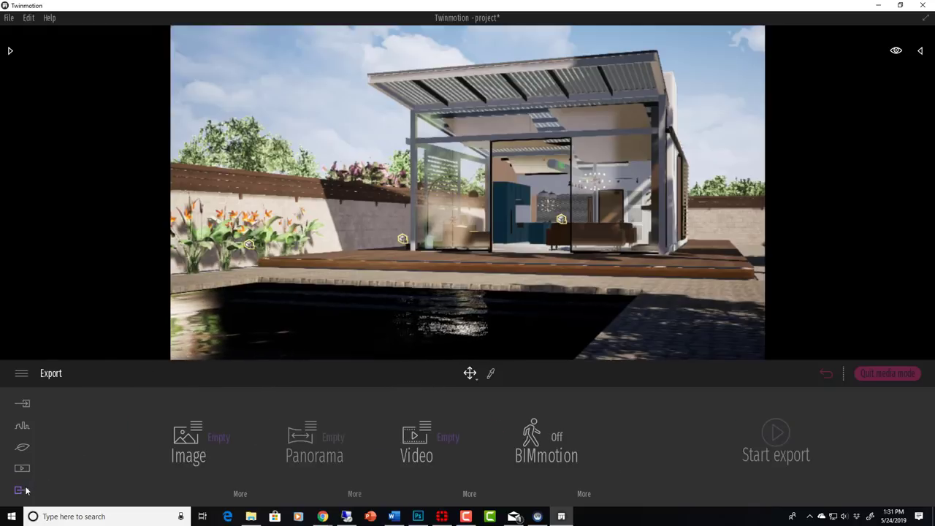
{"action": "left_click", "coordinate": [22, 468]}
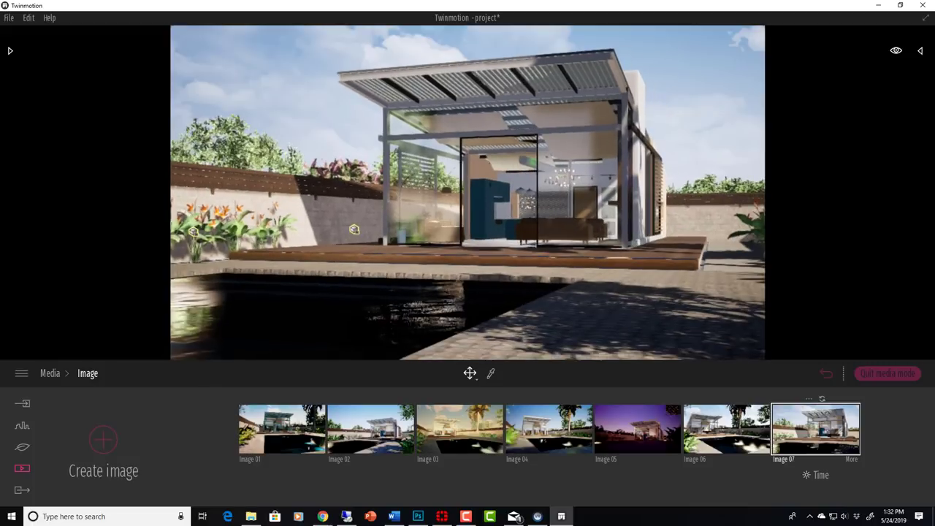
Step: Widen Image 07's camera field of view and return to the export options
{"action": "left_click", "coordinate": [773, 450]}
{"action": "left_click_drag", "start_coordinate": [359, 460], "coordinate": [348, 453]}
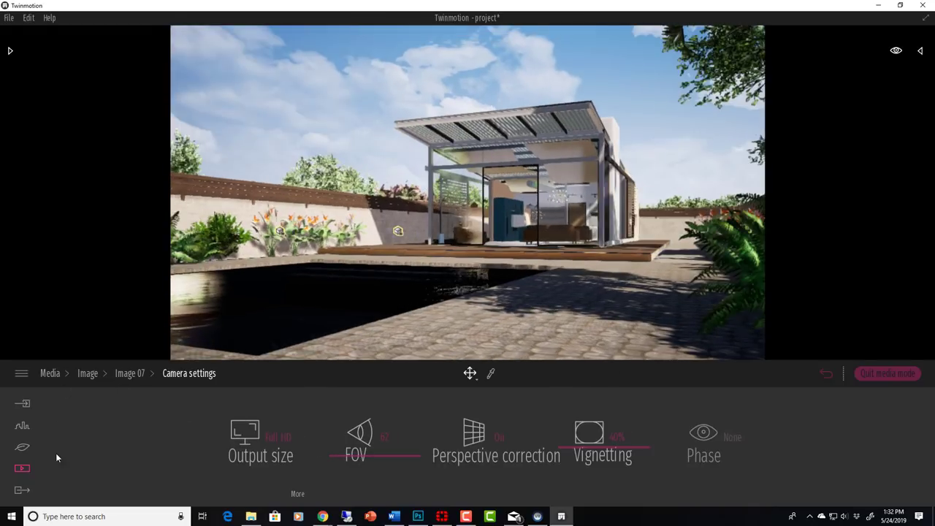
{"action": "left_click", "coordinate": [20, 494]}
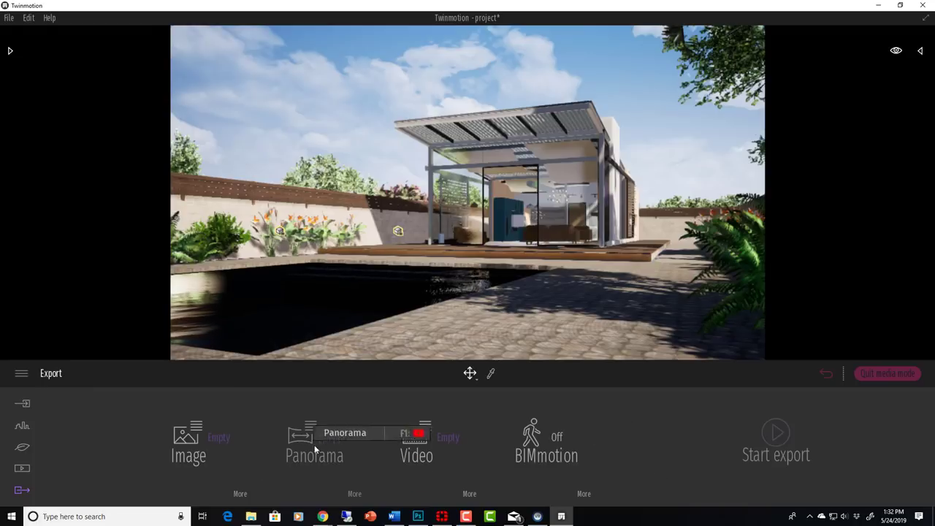
Step: In Export > Image, tick Image 07 in the list of saved images
{"action": "left_click", "coordinate": [31, 472]}
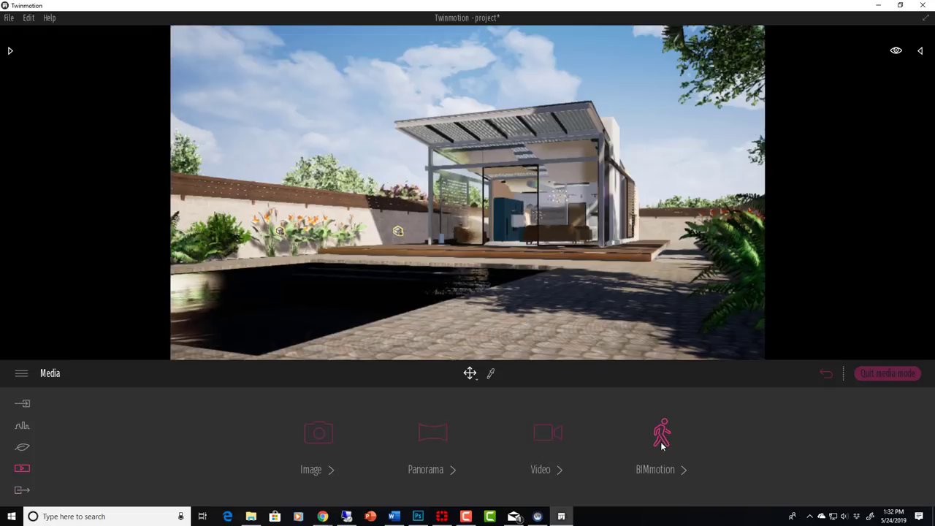
{"action": "left_click", "coordinate": [26, 491]}
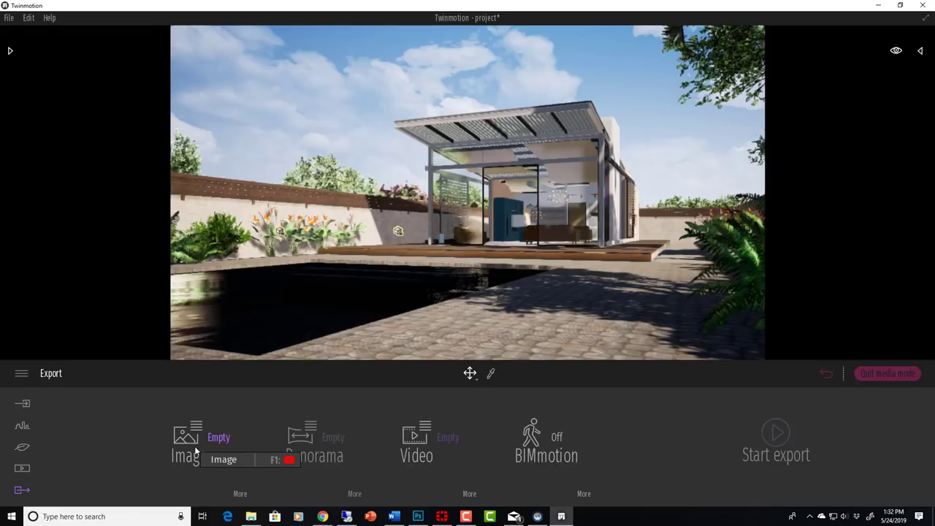
{"action": "left_click", "coordinate": [194, 446]}
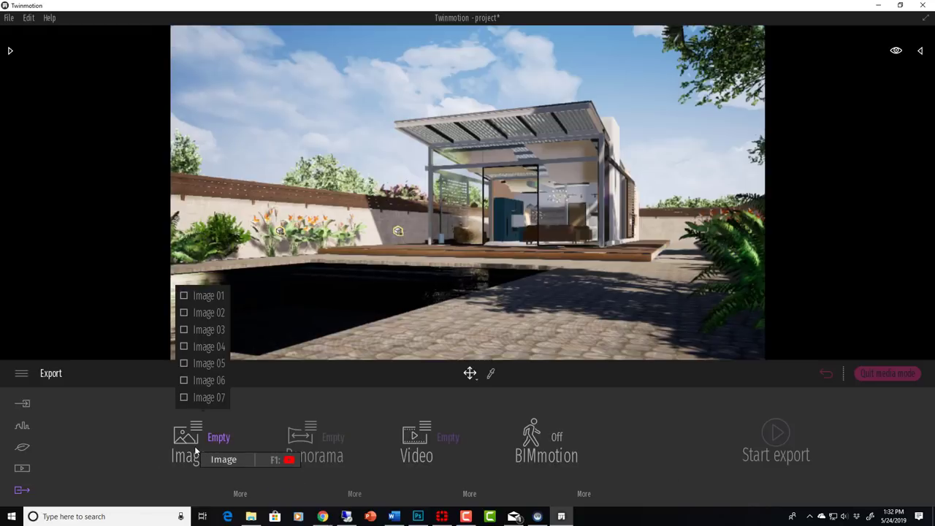
{"action": "left_click", "coordinate": [184, 398]}
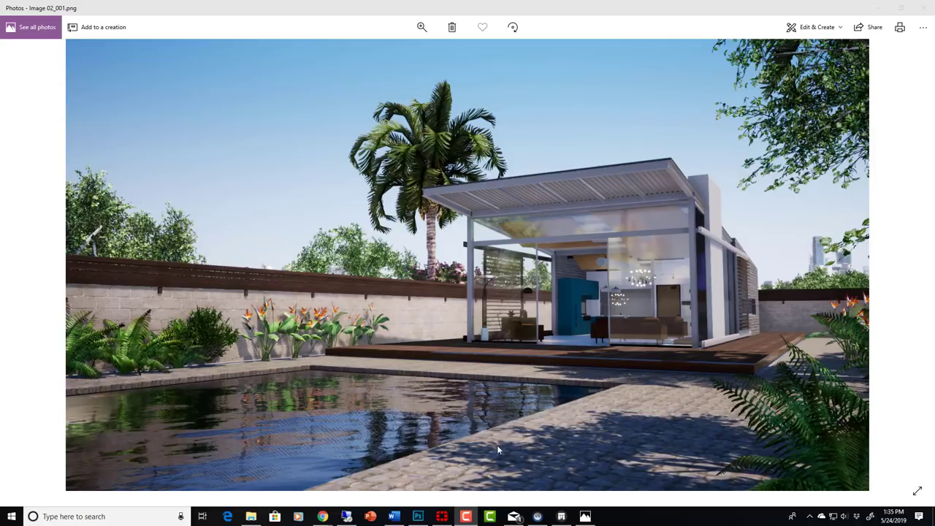
Step: Switch from the Photos render to Photoshop from the taskbar
{"action": "left_click", "coordinate": [418, 517]}
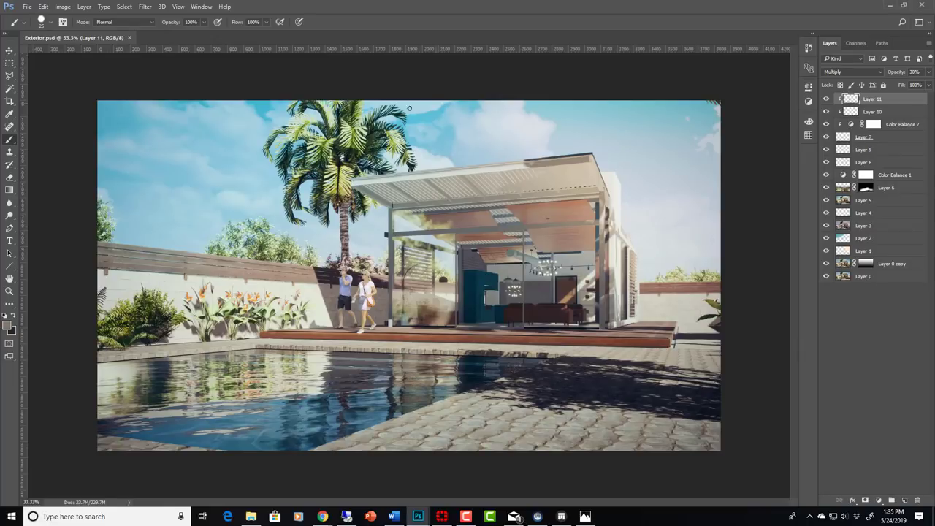
Step: Solo Layer 0 by Alt-clicking its eye, then restore all layers' visibility
{"action": "left_click", "coordinate": [827, 276], "text": "alt"}
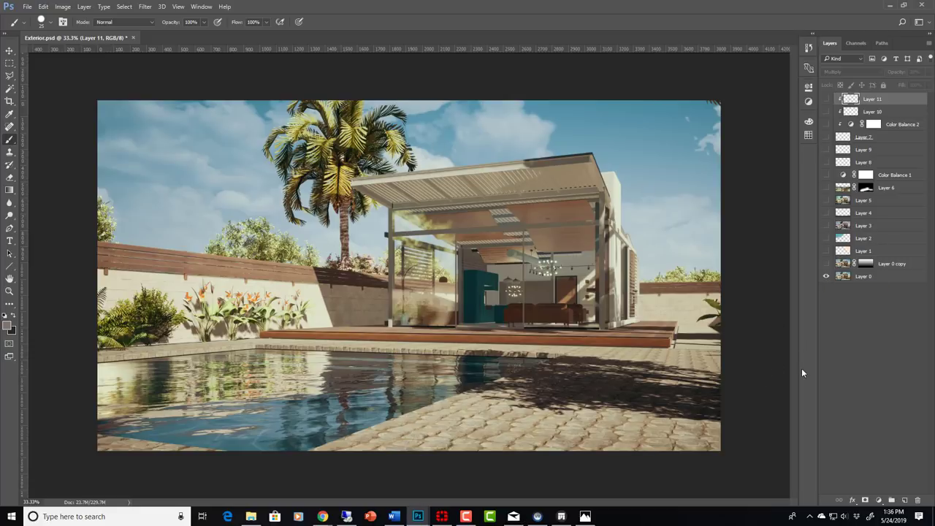
{"action": "left_click", "coordinate": [827, 276], "text": "alt"}
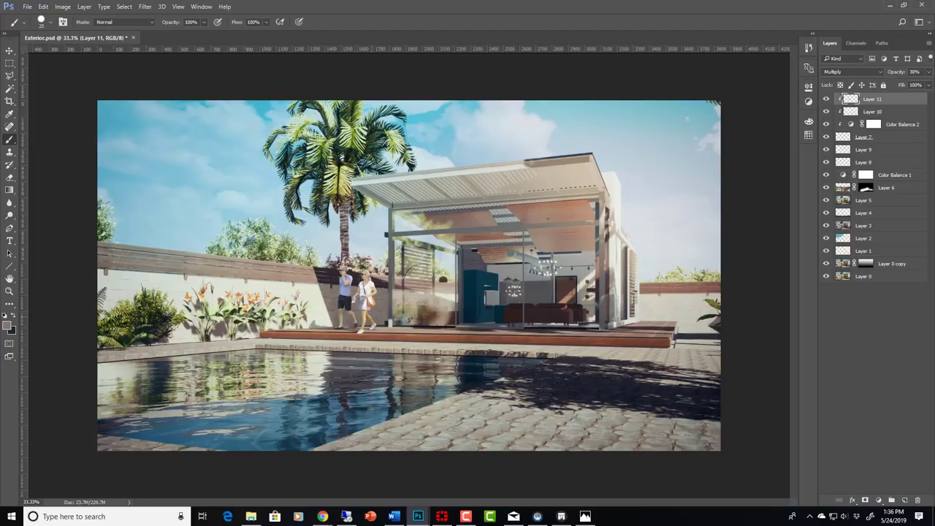
{"action": "key", "text": "ctrl+g"}
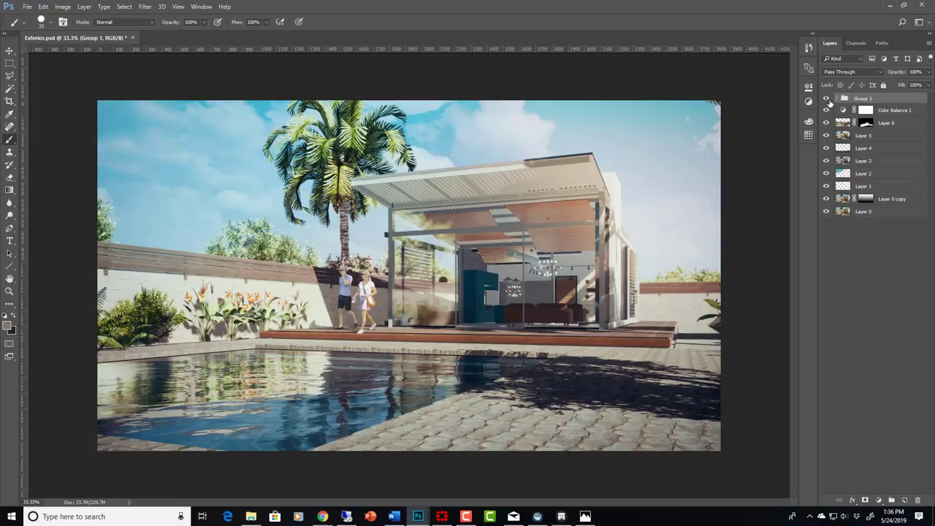
{"action": "left_click", "coordinate": [828, 101]}
{"action": "left_click", "coordinate": [828, 100]}
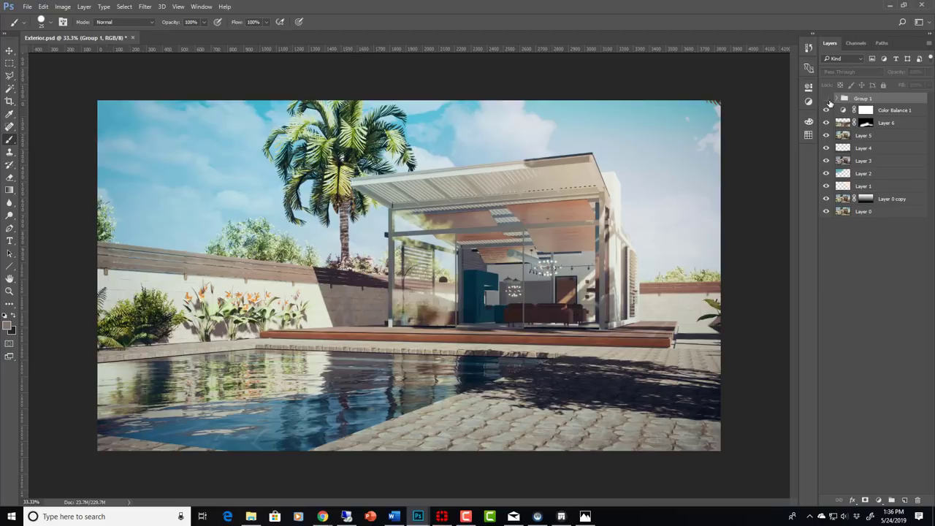
{"action": "left_click", "coordinate": [827, 101]}
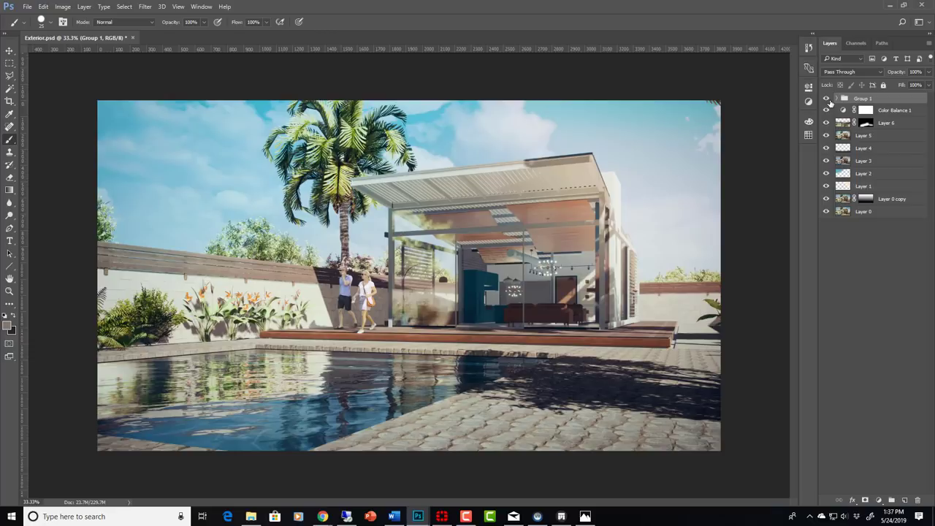
{"action": "left_click", "coordinate": [828, 99]}
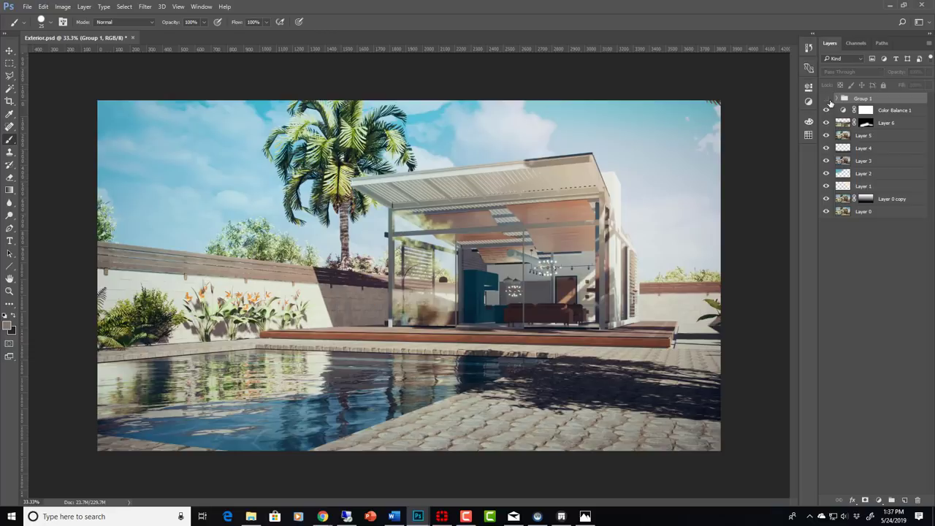
{"action": "left_click", "coordinate": [829, 101]}
{"action": "left_click", "coordinate": [826, 213], "text": "alt"}
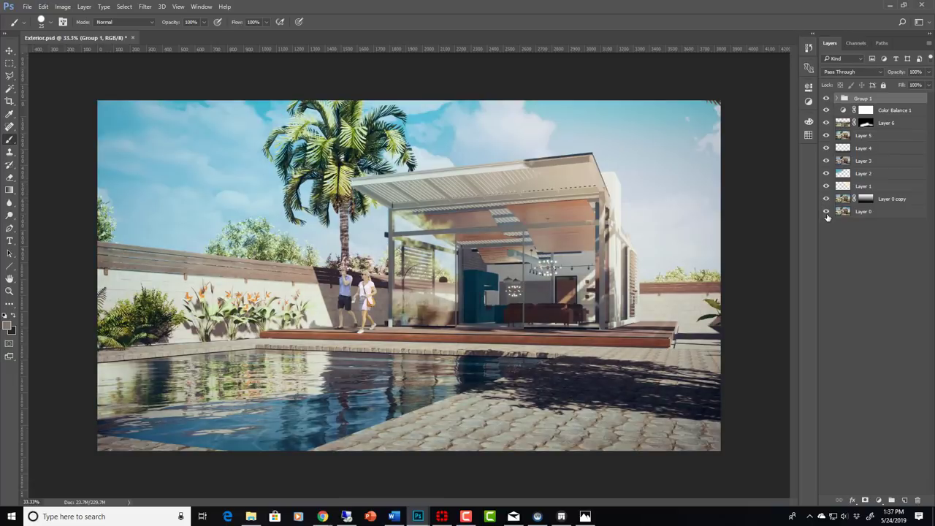
{"action": "left_click", "coordinate": [826, 213], "text": "alt"}
{"action": "left_click", "coordinate": [826, 213], "text": "alt"}
{"action": "left_click", "coordinate": [826, 212], "text": "alt"}
Step: Close Exterior.psd without saving, minimize Photoshop, close Photos and return to Twinmotion
{"action": "left_click", "coordinate": [133, 37]}
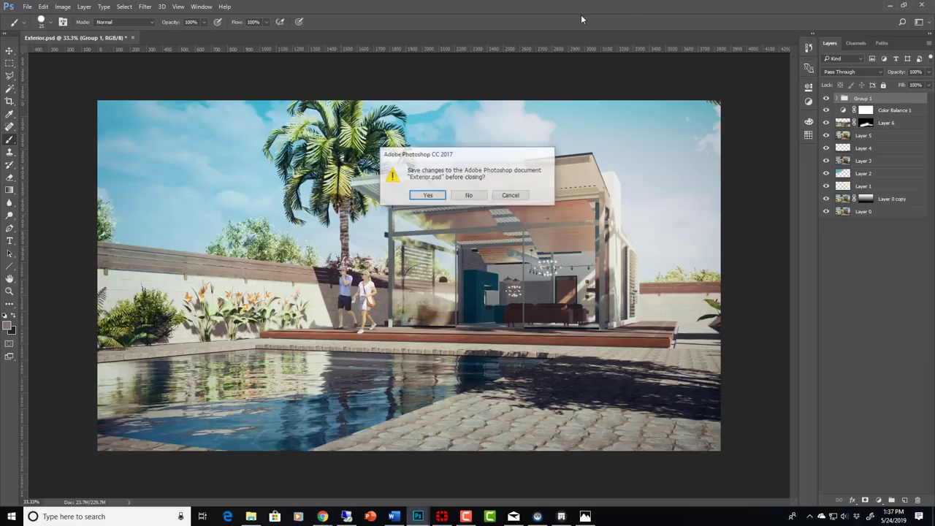
{"action": "left_click", "coordinate": [478, 197]}
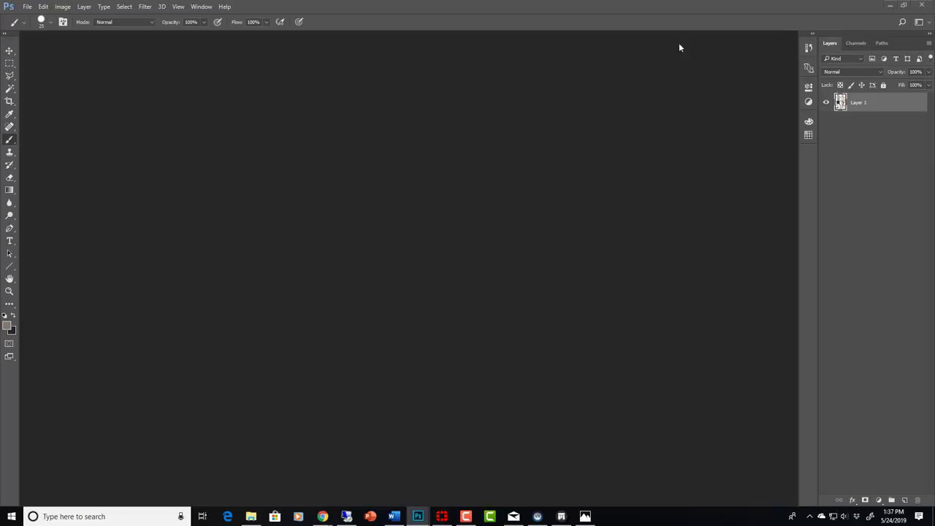
{"action": "left_click", "coordinate": [890, 6]}
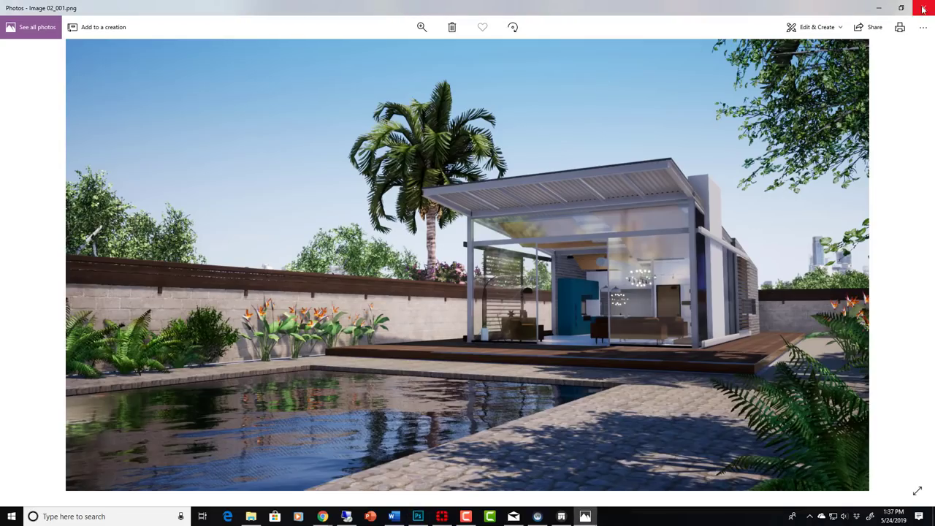
{"action": "left_click", "coordinate": [923, 7]}
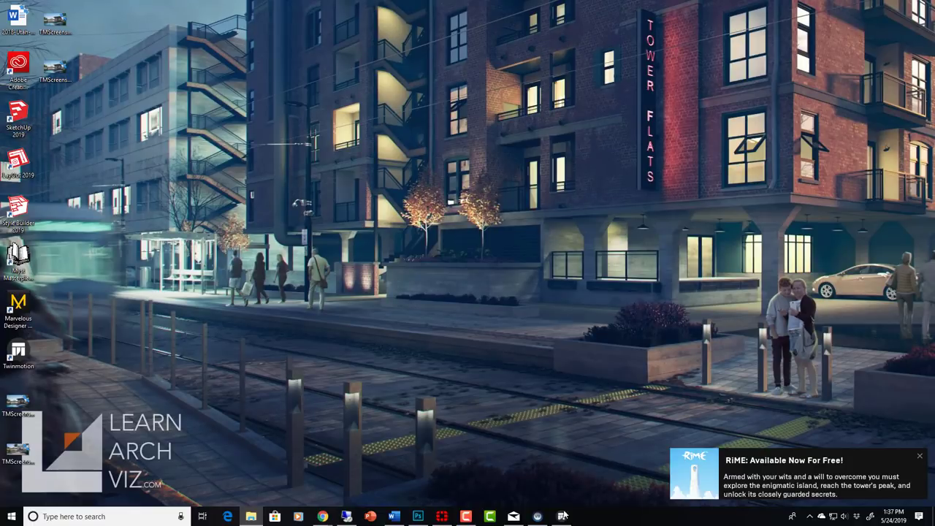
{"action": "left_click", "coordinate": [561, 517]}
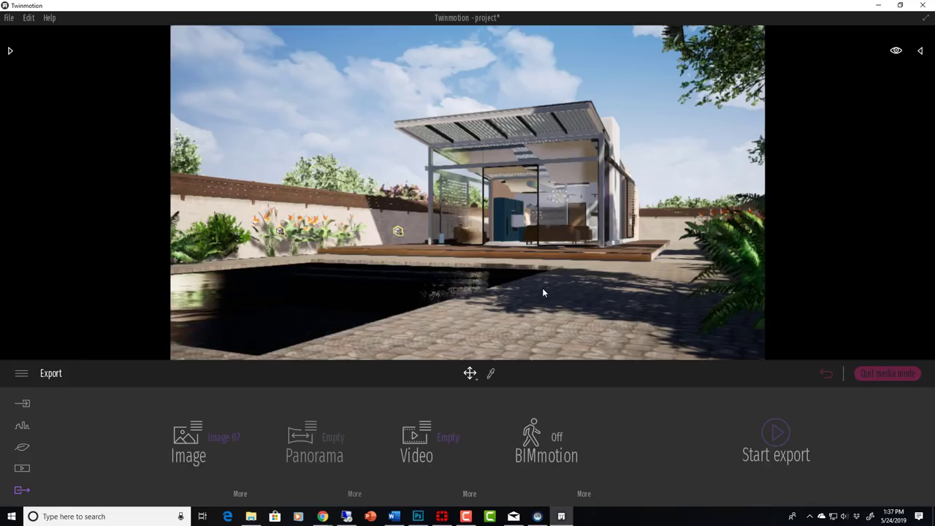
Step: Show the BIMmotion media section with its single Start point view of the poolside house
{"action": "left_click", "coordinate": [21, 467]}
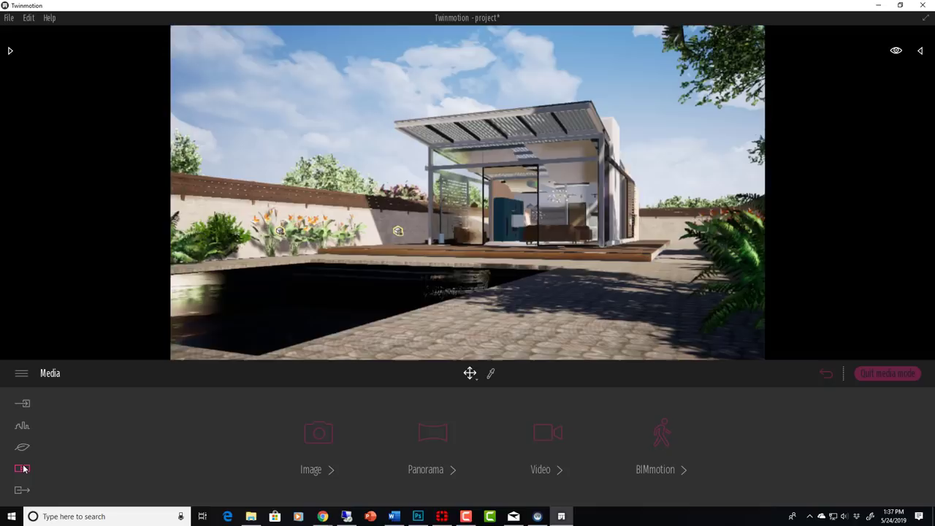
{"action": "left_click", "coordinate": [664, 440]}
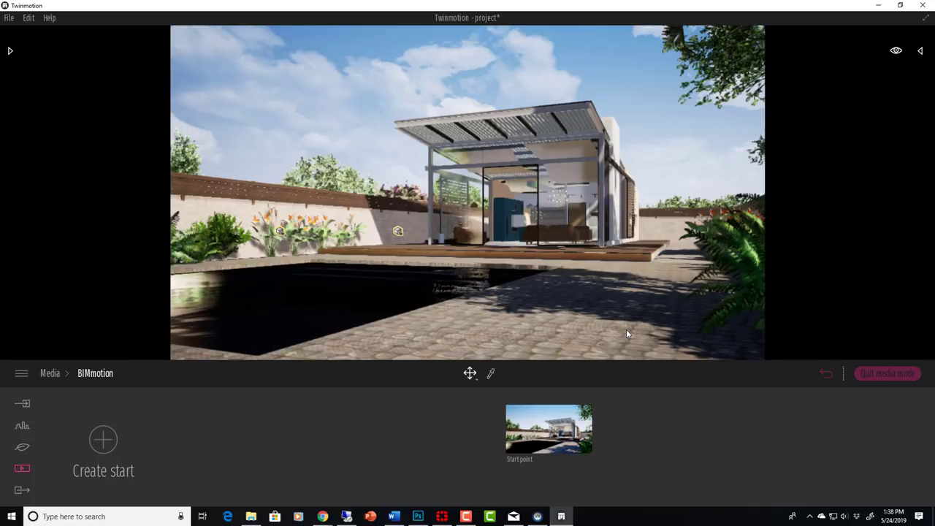
Step: Return to the Export panel, showing BIMmotion set to On alongside Image 07
{"action": "left_click", "coordinate": [23, 491]}
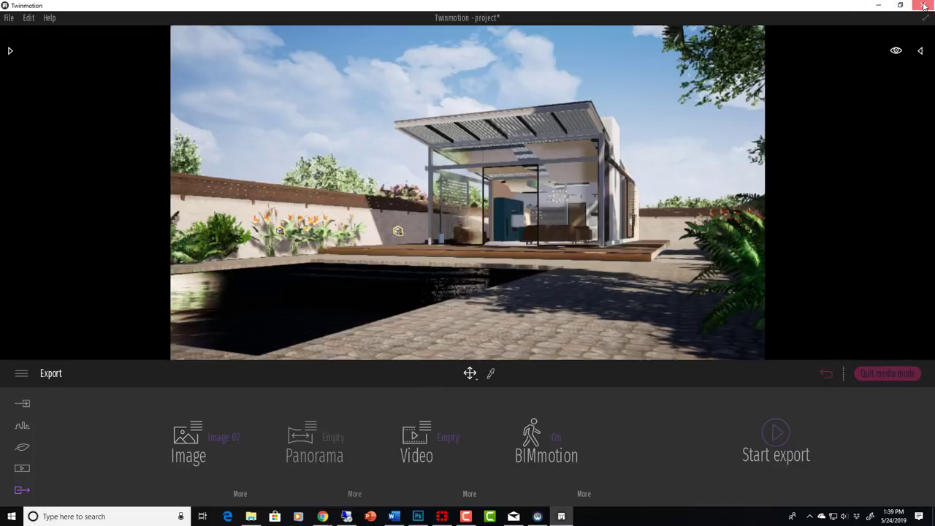
Step: Close the Twinmotion project without saving it
{"action": "left_click", "coordinate": [925, 6]}
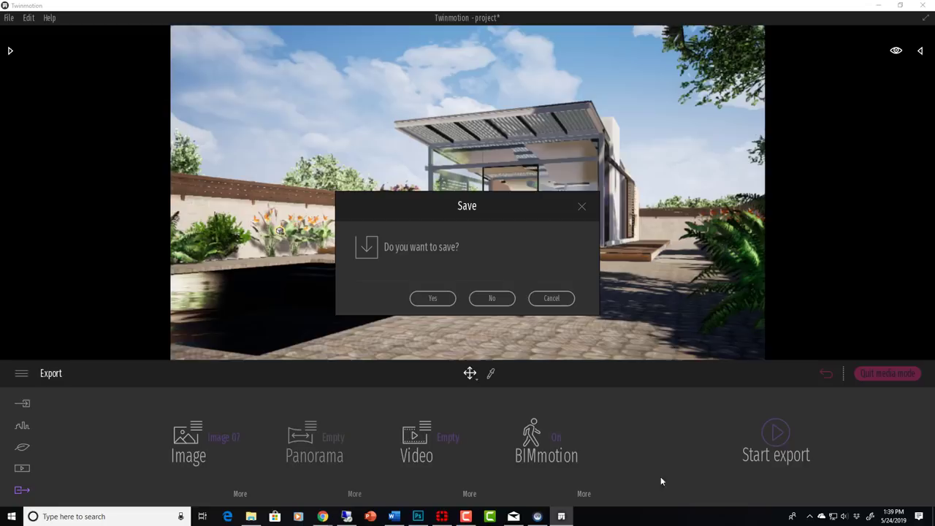
{"action": "left_click", "coordinate": [471, 299]}
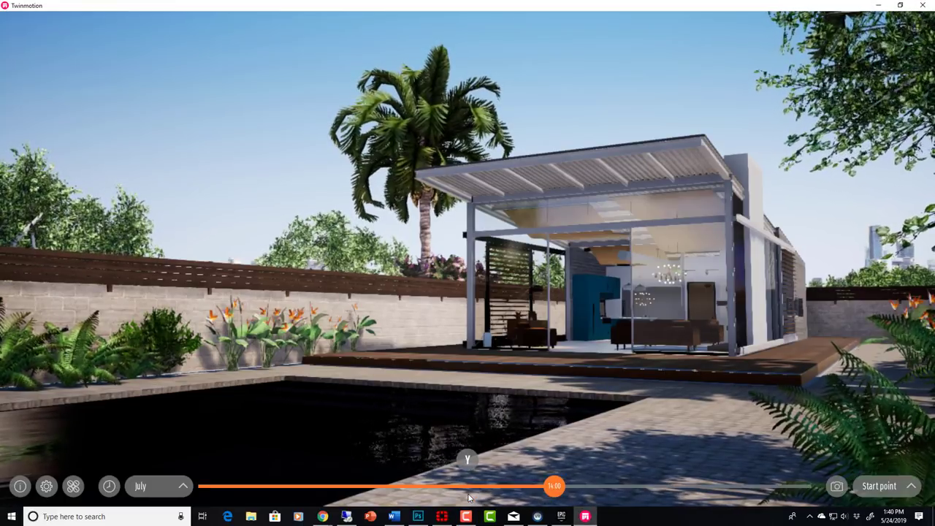
Step: Move the time of day through night and morning, settling at 07:02 dawn light
{"action": "mouse_move", "coordinate": [555, 488]}
{"action": "left_mouse_down"}
{"action": "mouse_move", "coordinate": [333, 486]}
{"action": "mouse_move", "coordinate": [573, 487]}
{"action": "mouse_move", "coordinate": [764, 501]}
{"action": "mouse_move", "coordinate": [654, 502]}
{"action": "mouse_move", "coordinate": [610, 485]}
{"action": "mouse_move", "coordinate": [344, 485]}
{"action": "mouse_move", "coordinate": [395, 476]}
{"action": "mouse_move", "coordinate": [381, 486]}
{"action": "left_mouse_up"}
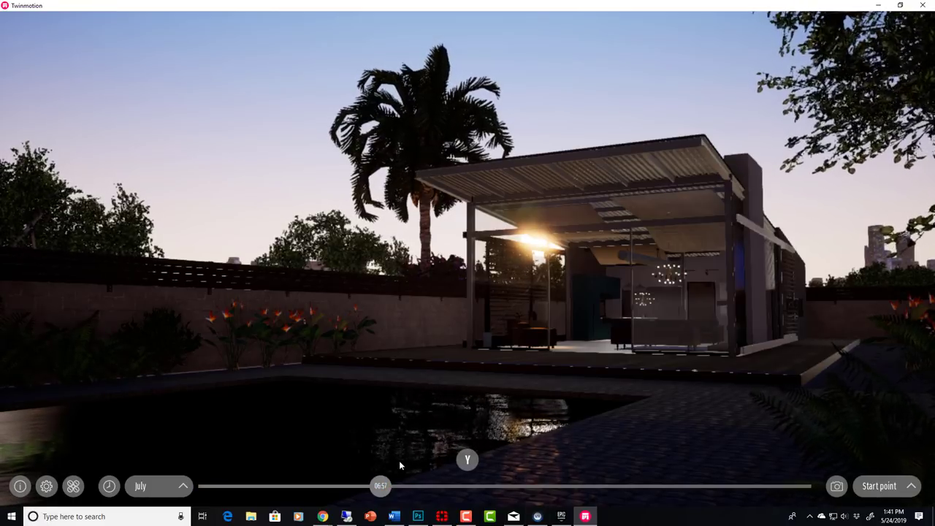
{"action": "mouse_move", "coordinate": [371, 489]}
{"action": "left_mouse_down"}
{"action": "mouse_move", "coordinate": [445, 487]}
{"action": "mouse_move", "coordinate": [370, 488]}
{"action": "mouse_move", "coordinate": [420, 491]}
{"action": "mouse_move", "coordinate": [375, 491]}
{"action": "mouse_move", "coordinate": [363, 501]}
{"action": "mouse_move", "coordinate": [401, 490]}
{"action": "left_mouse_up"}
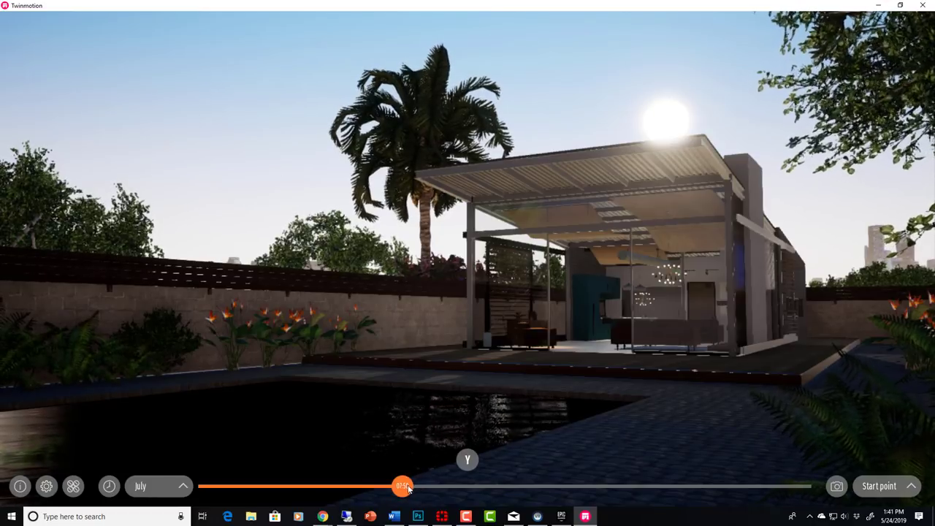
{"action": "mouse_move", "coordinate": [408, 489]}
{"action": "left_mouse_down"}
{"action": "mouse_move", "coordinate": [329, 487]}
{"action": "mouse_move", "coordinate": [382, 486]}
{"action": "left_mouse_up"}
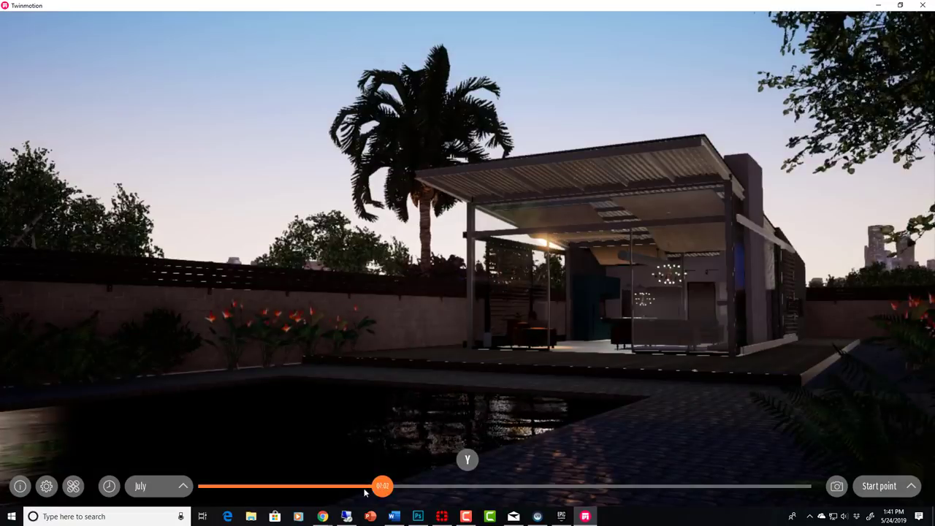
Step: Walk into the pavilion in walk mode, then set the time to 12:11 and leave walk mode
{"action": "left_click", "coordinate": [183, 488]}
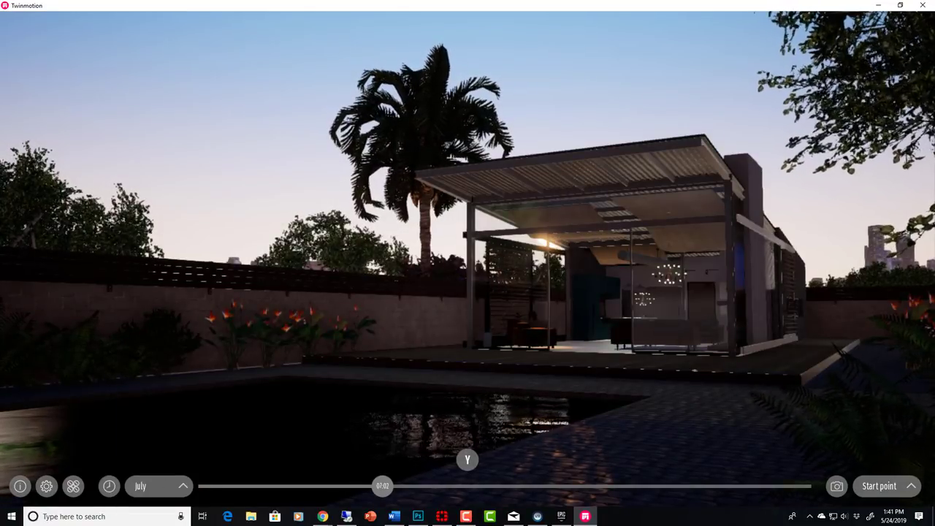
{"action": "left_click", "coordinate": [73, 486]}
{"action": "left_click", "coordinate": [73, 488]}
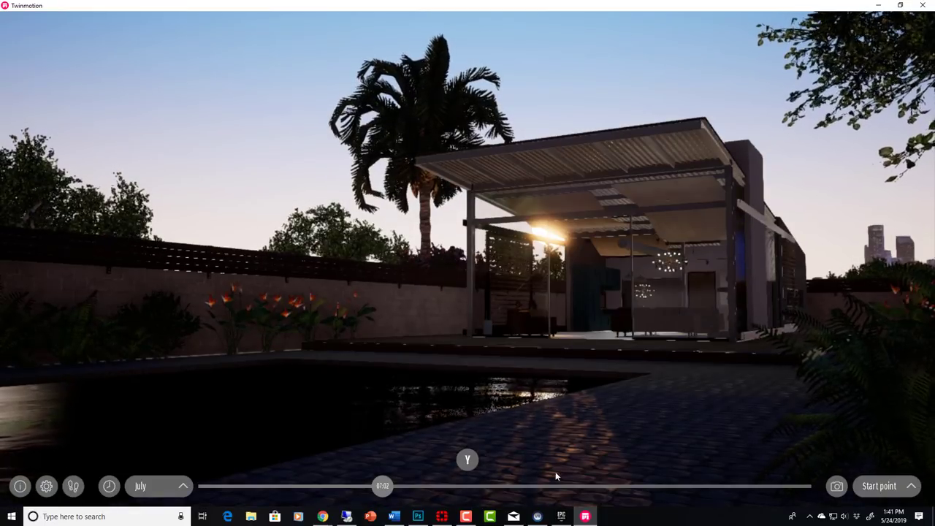
{"action": "key", "text": "Up"}
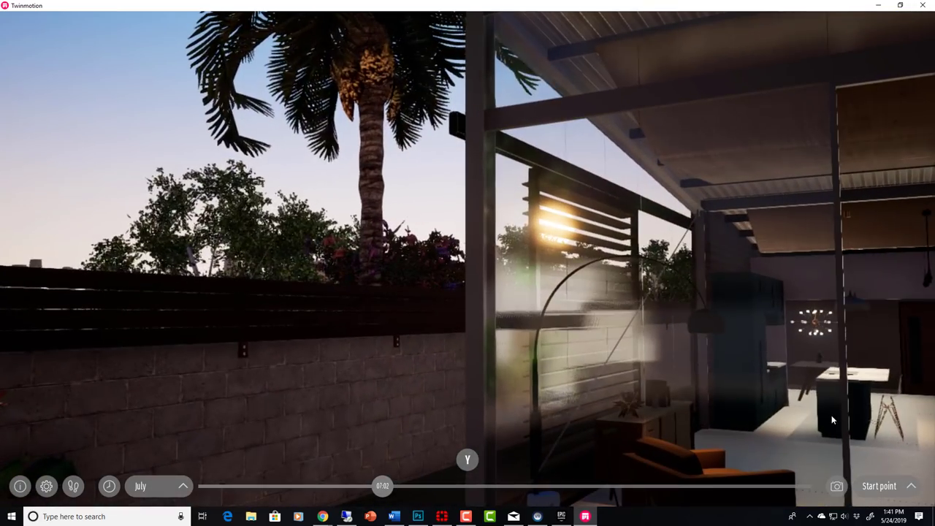
{"action": "key", "text": "Up"}
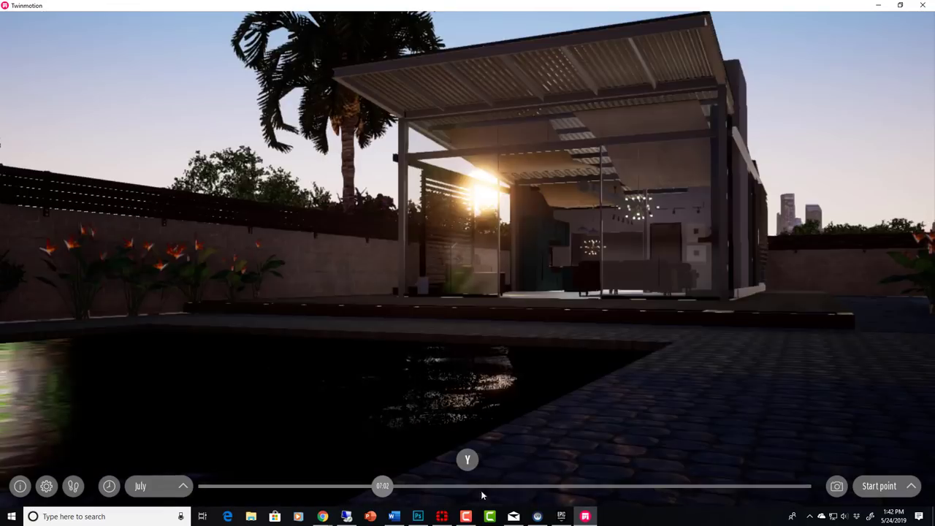
{"action": "left_click_drag", "start_coordinate": [382, 486], "coordinate": [509, 487]}
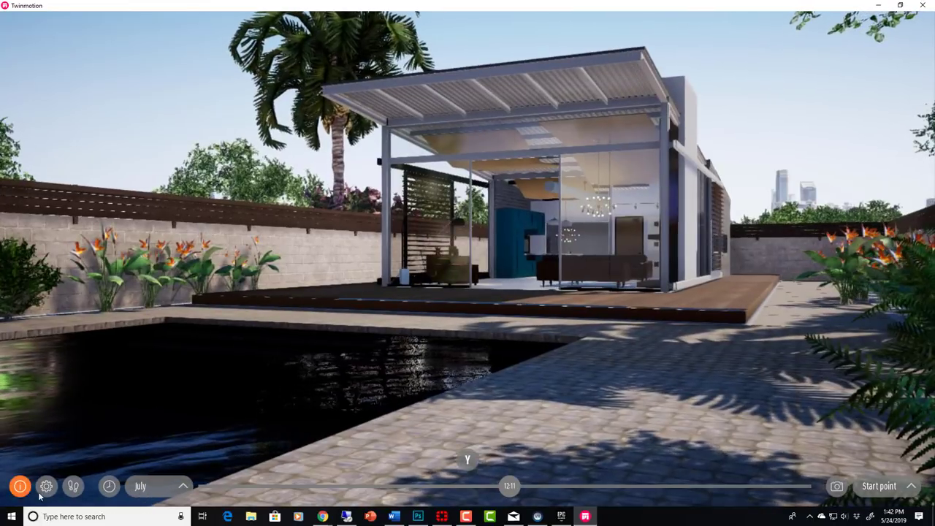
{"action": "left_click", "coordinate": [73, 486]}
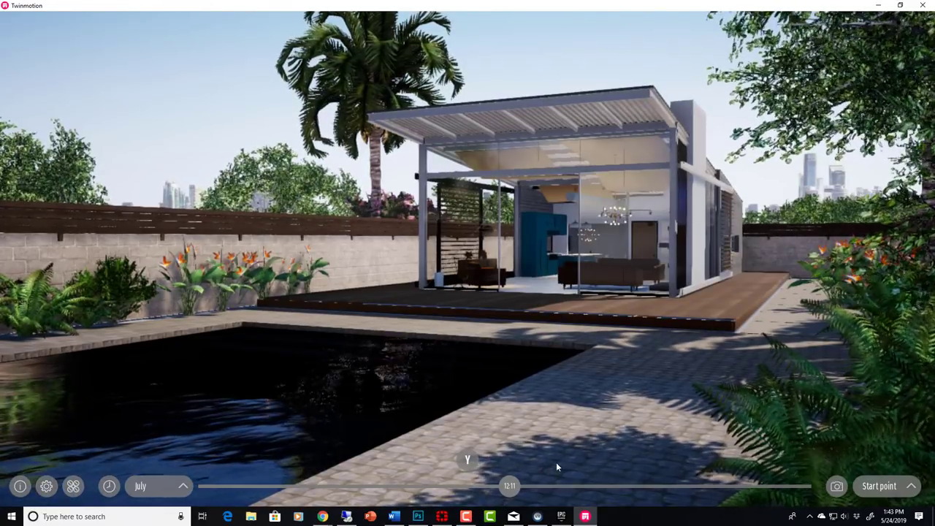
Step: Lower the viewport quality to Low in the viewer settings
{"action": "left_click", "coordinate": [109, 486]}
{"action": "left_click", "coordinate": [74, 493]}
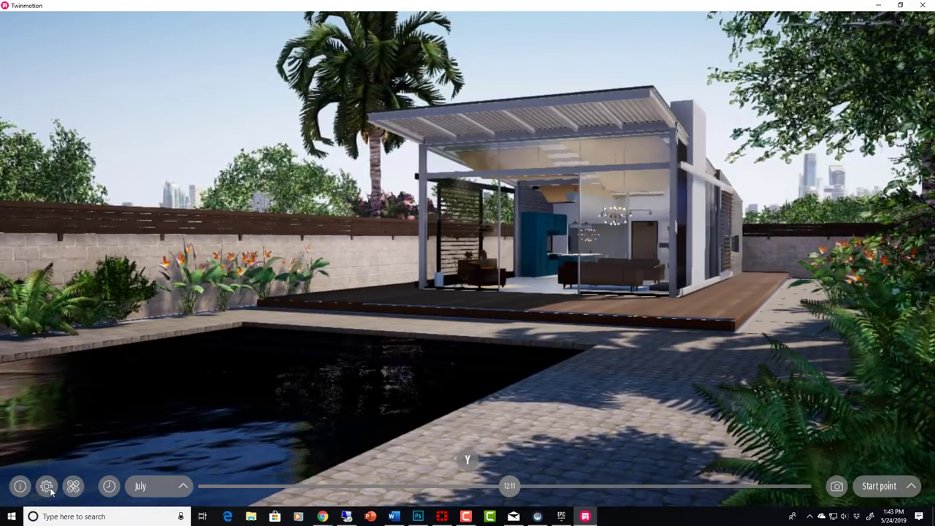
{"action": "left_click", "coordinate": [47, 486]}
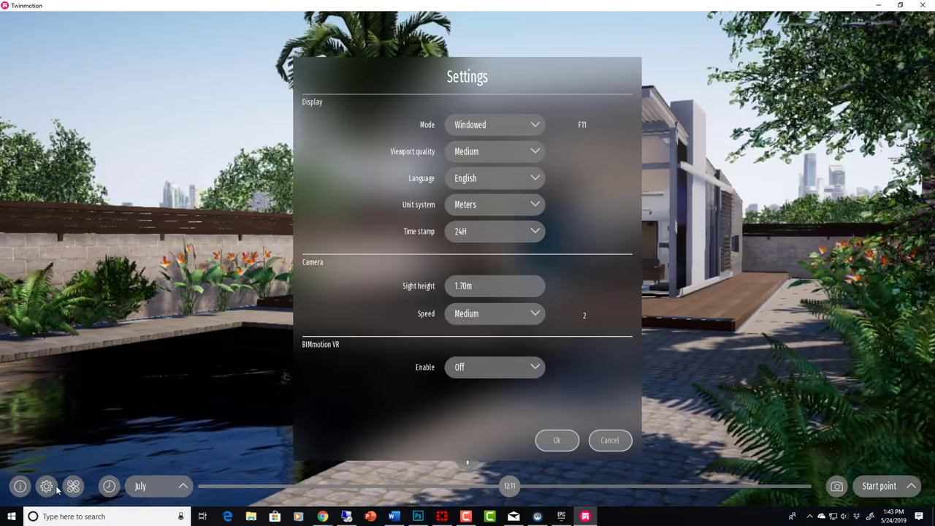
{"action": "left_click", "coordinate": [486, 152]}
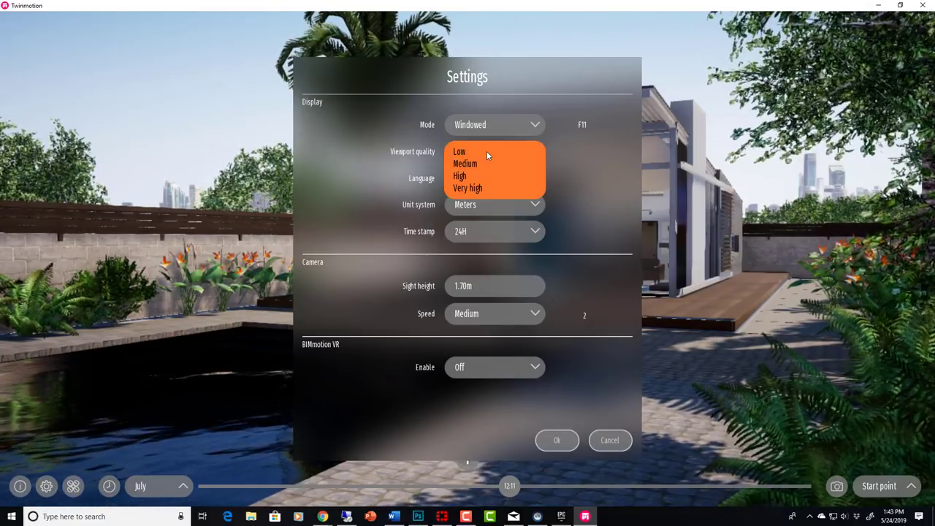
{"action": "left_click", "coordinate": [460, 152]}
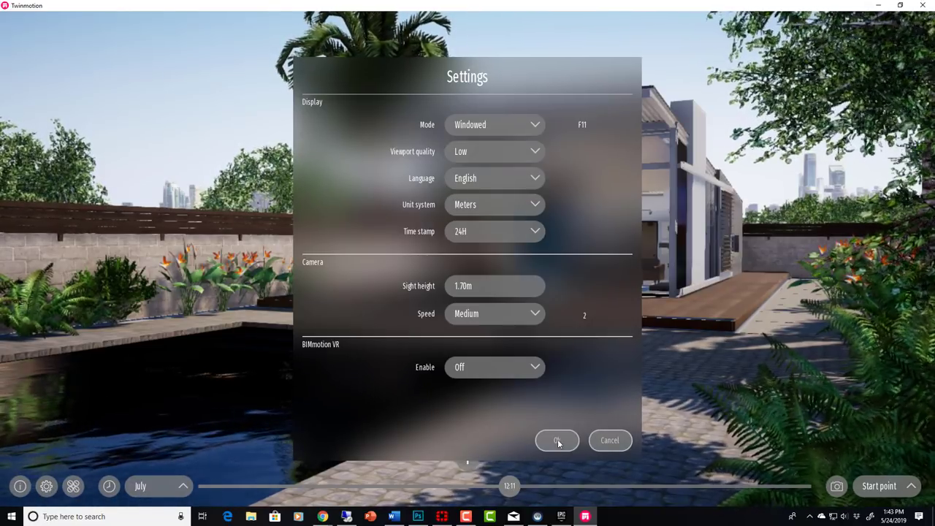
{"action": "left_click", "coordinate": [558, 441]}
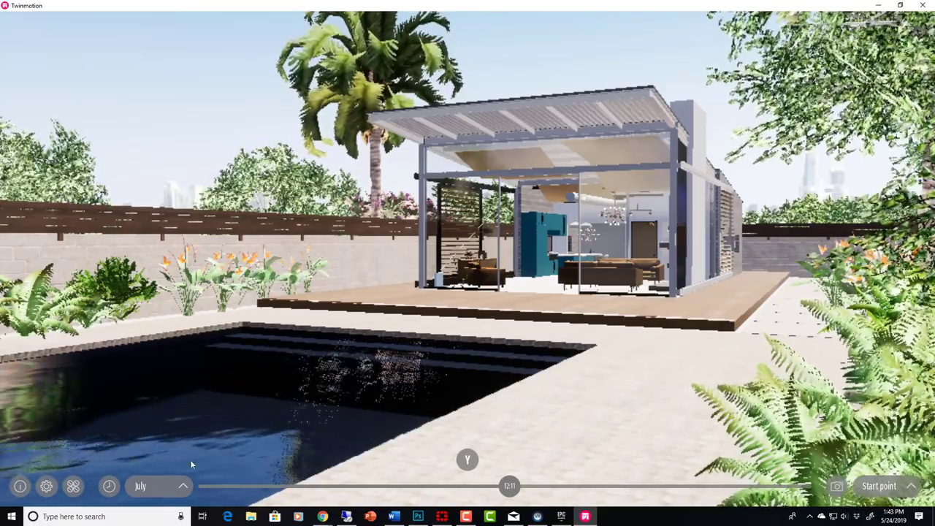
Step: Raise the viewport quality to Very high and confirm with Ok
{"action": "left_click", "coordinate": [46, 486]}
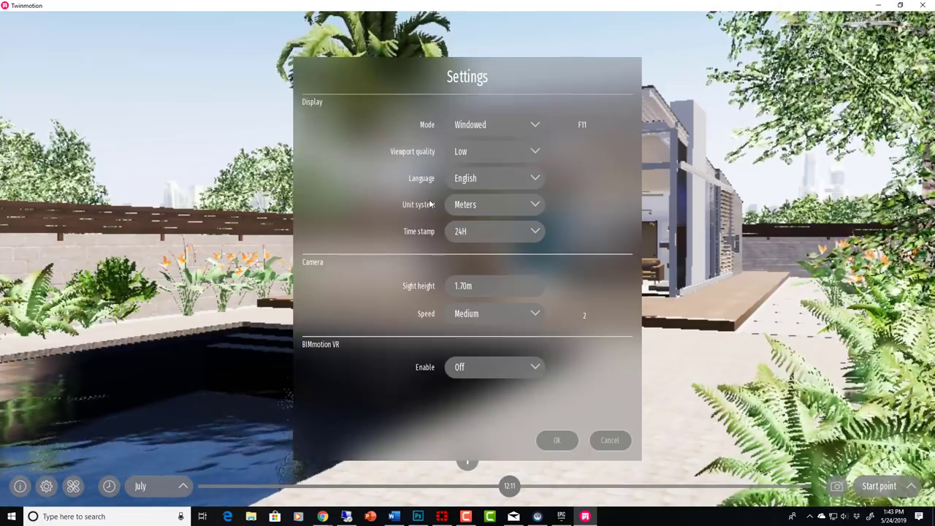
{"action": "left_click", "coordinate": [490, 151]}
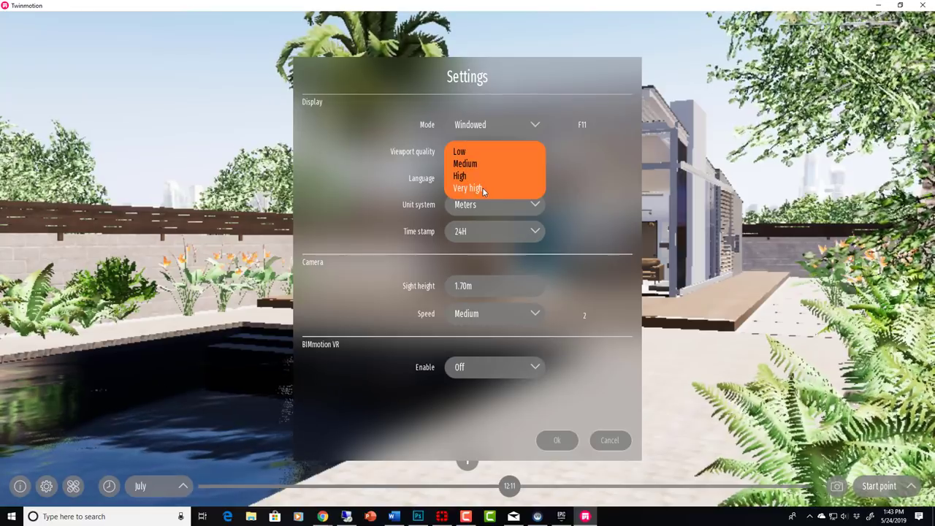
{"action": "left_click", "coordinate": [483, 189]}
{"action": "left_click", "coordinate": [568, 444]}
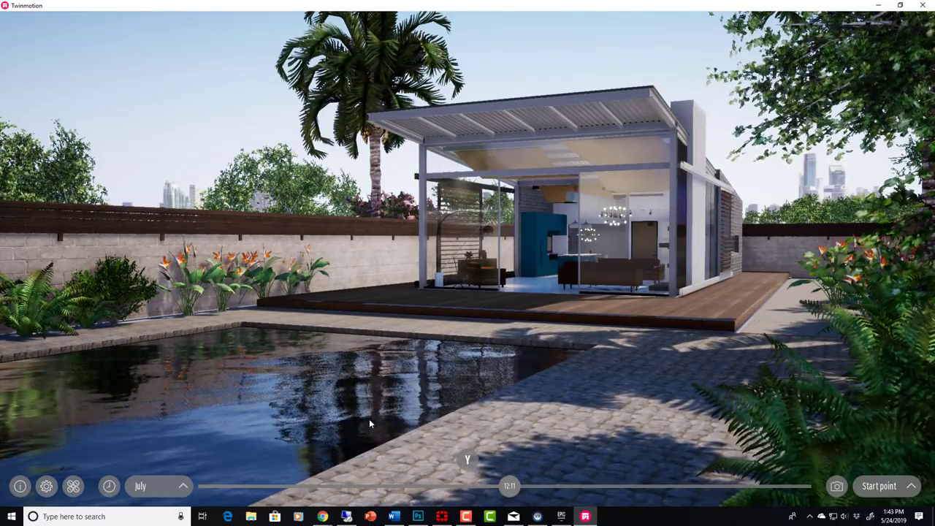
Step: Turn inside the pavilion and walk out through the glass toward the pool
{"action": "mouse_move", "coordinate": [657, 415]}
{"action": "left_mouse_down"}
{"action": "mouse_move", "coordinate": [559, 415]}
{"action": "mouse_move", "coordinate": [657, 416]}
{"action": "mouse_move", "coordinate": [564, 411]}
{"action": "mouse_move", "coordinate": [628, 410]}
{"action": "left_mouse_up"}
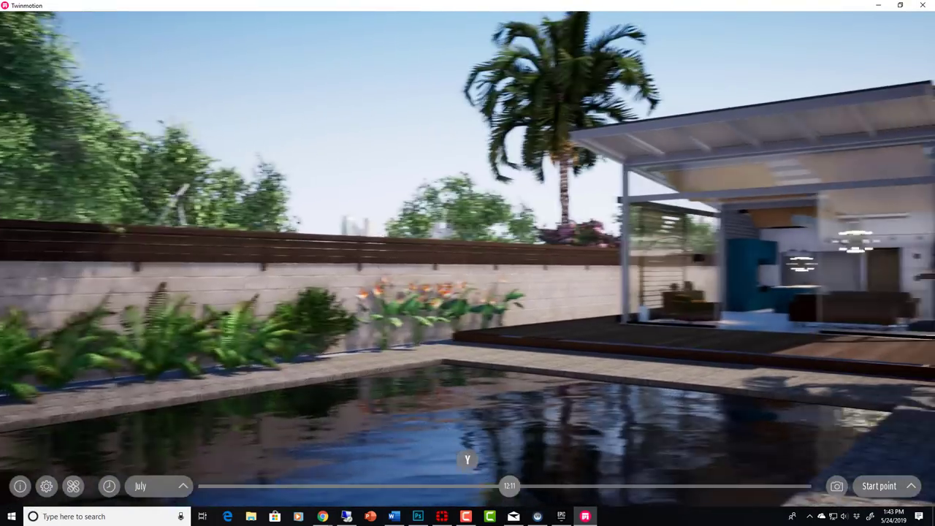
{"action": "scroll", "coordinate": [600, 412], "scroll_direction": "up", "scroll_amount": 5}
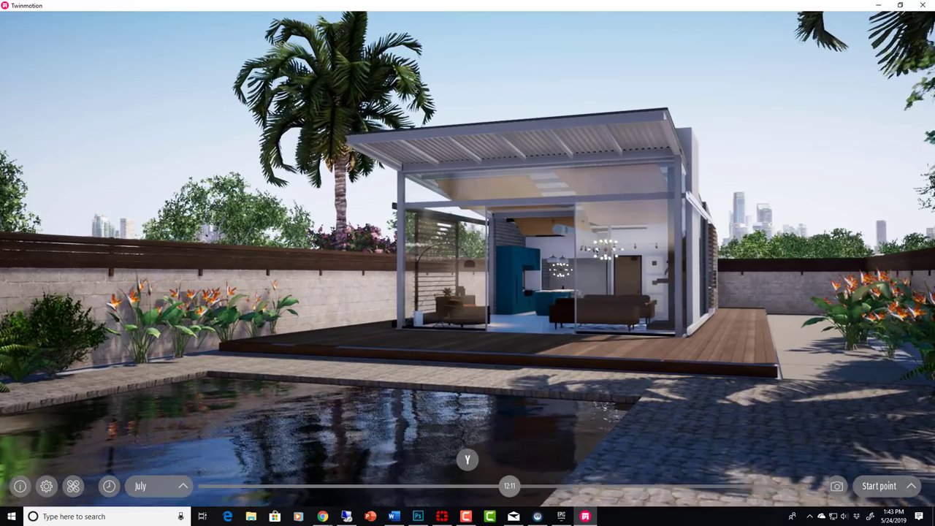
{"action": "scroll", "coordinate": [608, 419], "scroll_direction": "up", "scroll_amount": 3}
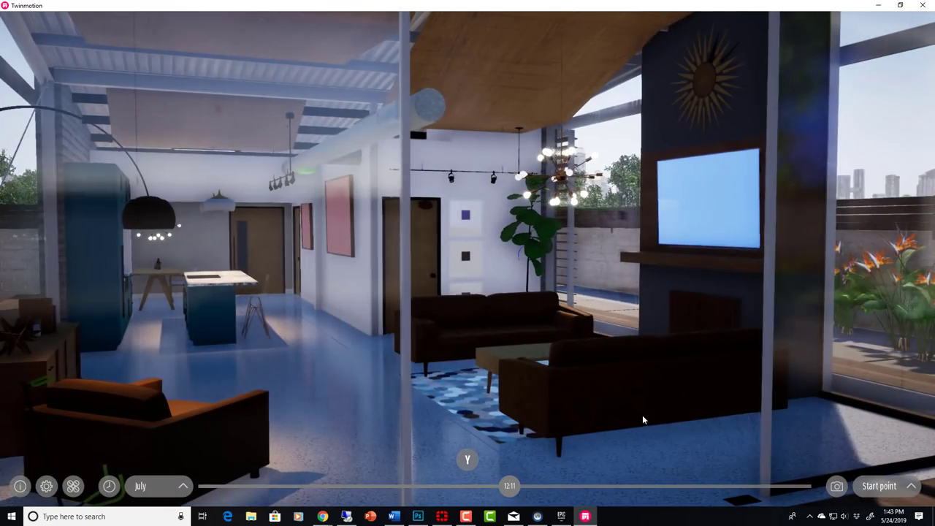
{"action": "left_click_drag", "start_coordinate": [643, 420], "coordinate": [841, 422]}
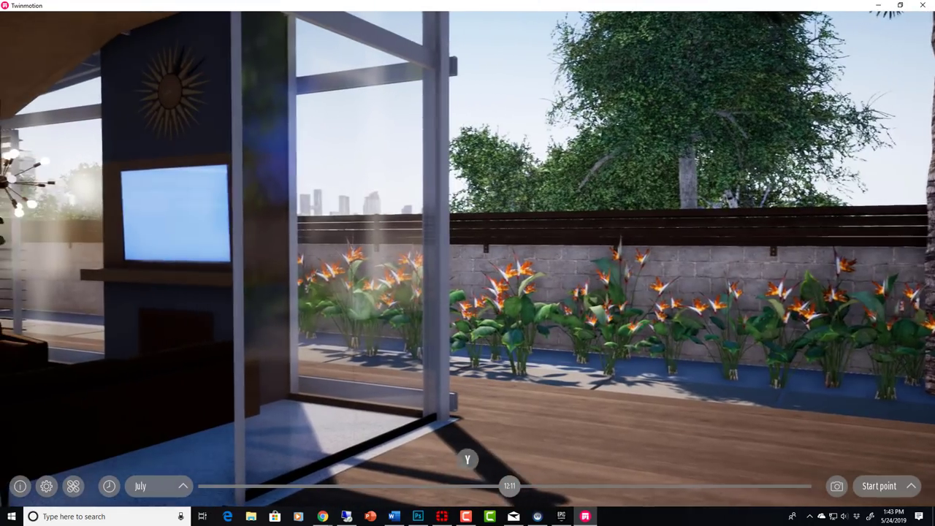
{"action": "left_click_drag", "start_coordinate": [643, 423], "coordinate": [804, 422]}
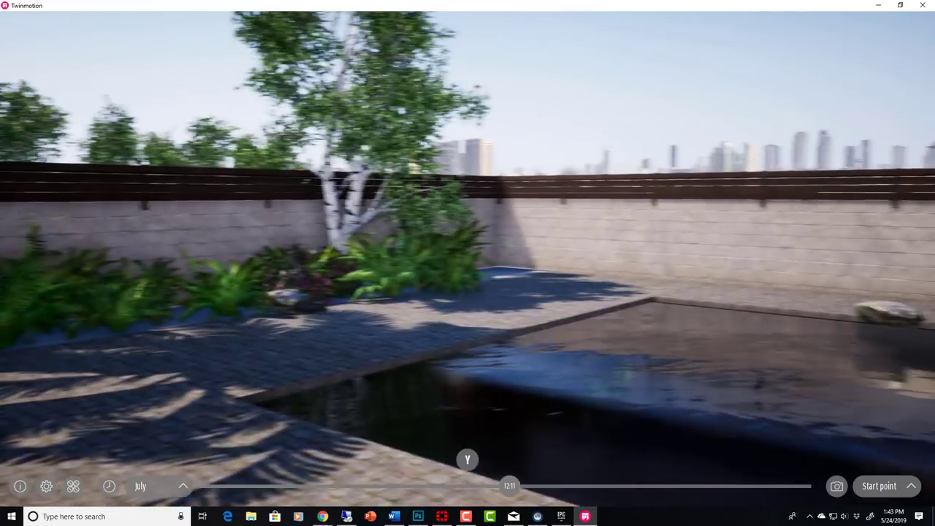
Step: Walk up to the fenced garden wall, face its corner, and open Settings
{"action": "key", "text": "Right"}
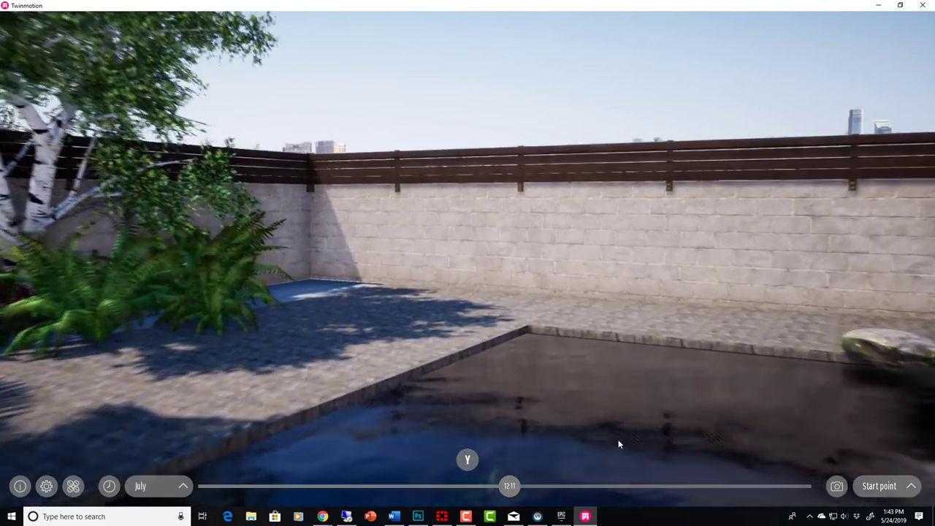
{"action": "key", "text": "Up"}
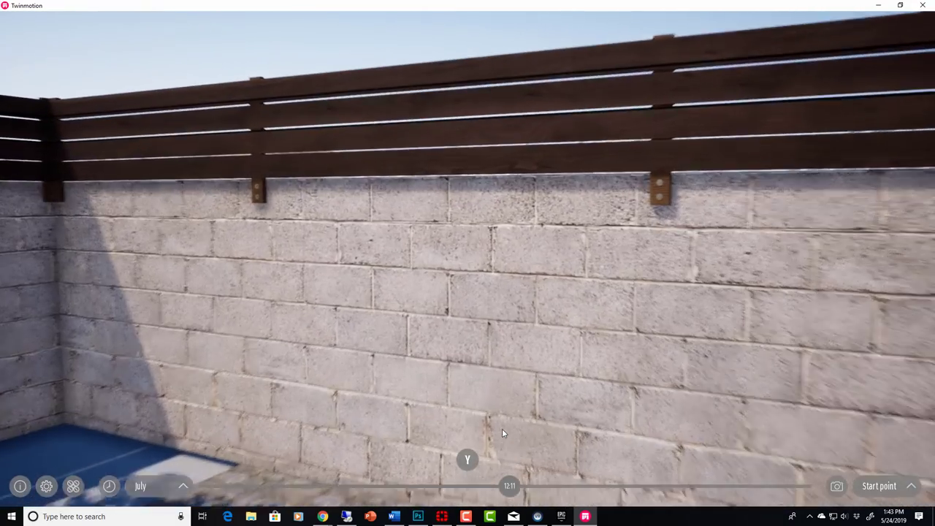
{"action": "mouse_move", "coordinate": [502, 428]}
{"action": "left_mouse_down"}
{"action": "mouse_move", "coordinate": [657, 428]}
{"action": "mouse_move", "coordinate": [475, 428]}
{"action": "left_mouse_up"}
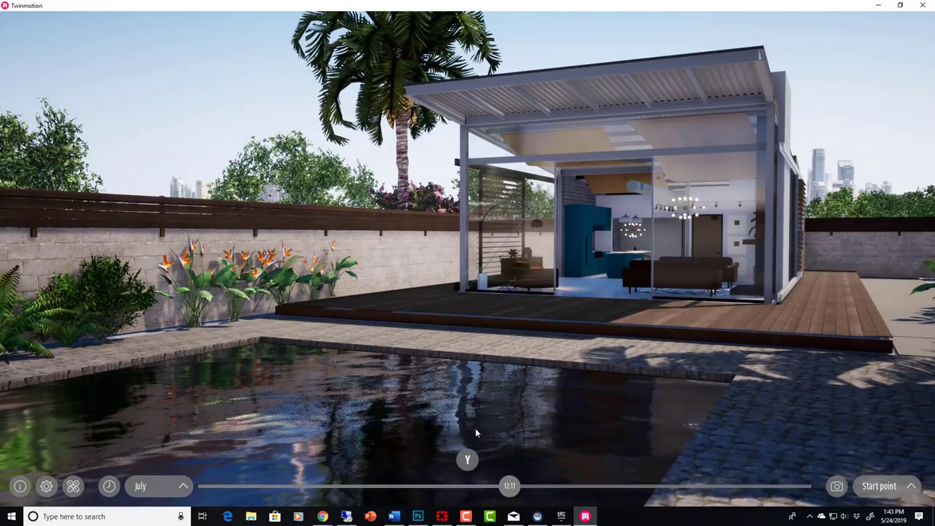
{"action": "left_click", "coordinate": [46, 486]}
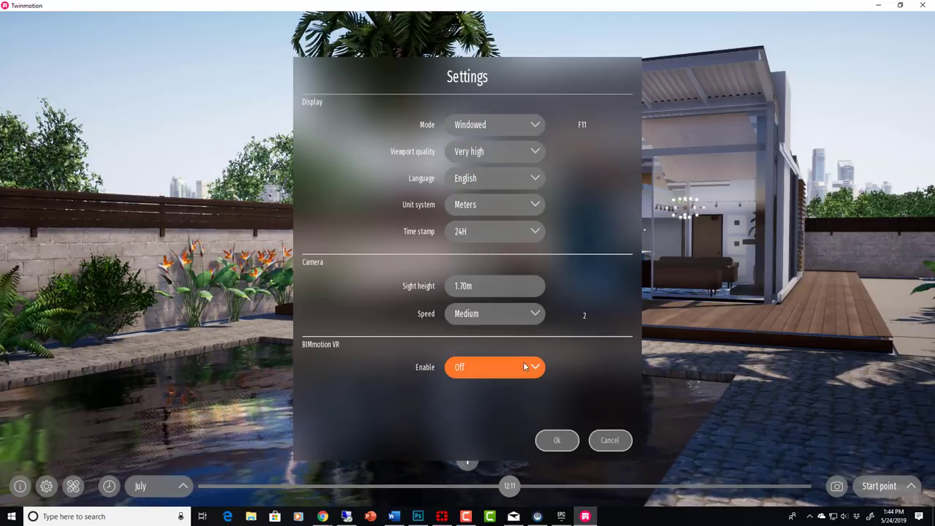
Step: Set viewport quality to Medium, briefly via Low, and open the BIMmotion VR Enable dropdown
{"action": "left_click", "coordinate": [519, 153]}
{"action": "left_click", "coordinate": [460, 152]}
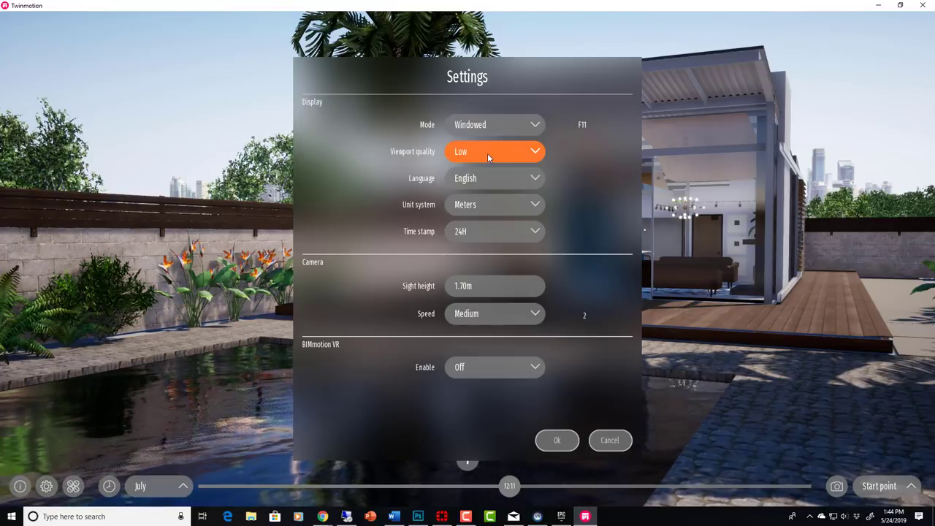
{"action": "left_click", "coordinate": [487, 155]}
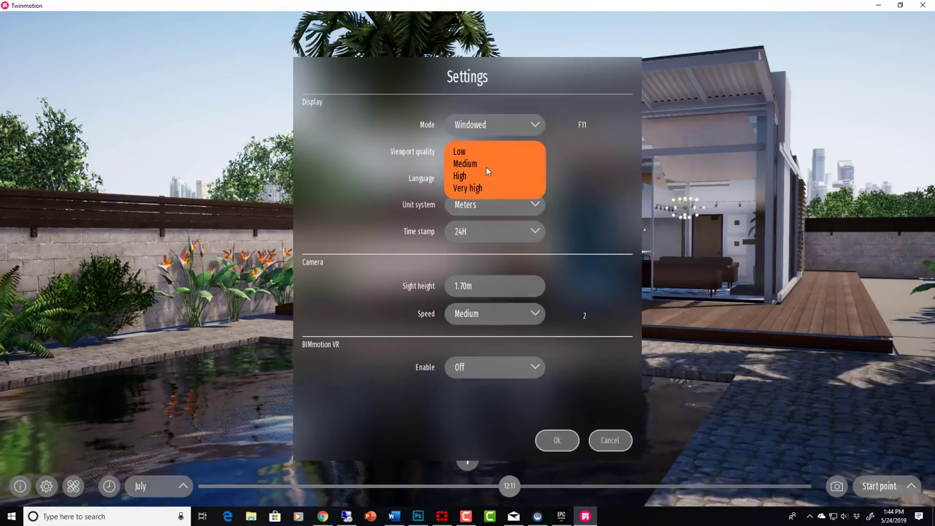
{"action": "left_click", "coordinate": [476, 165]}
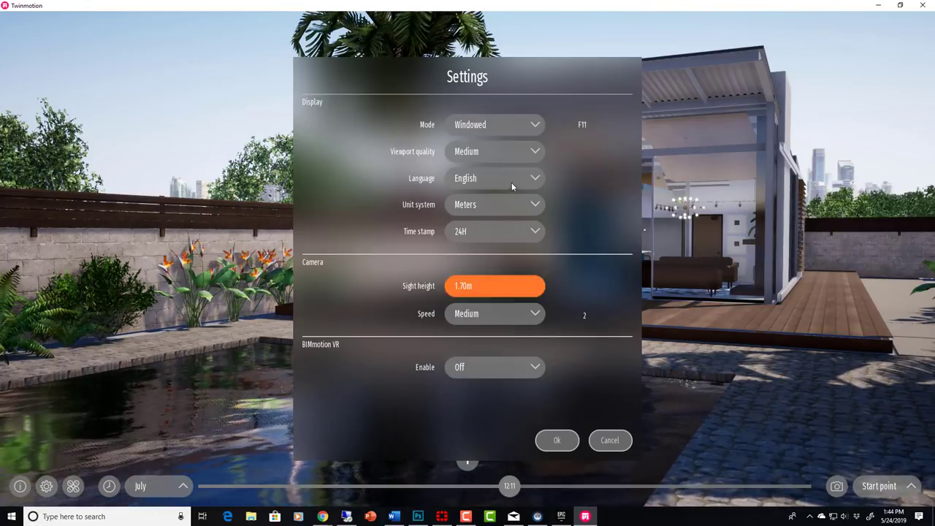
{"action": "left_click", "coordinate": [515, 372]}
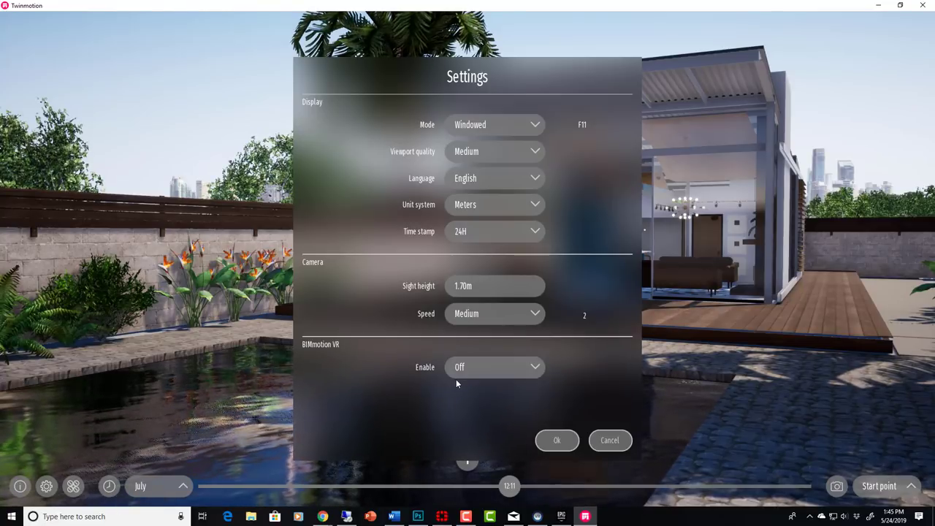
{"action": "left_click", "coordinate": [458, 379]}
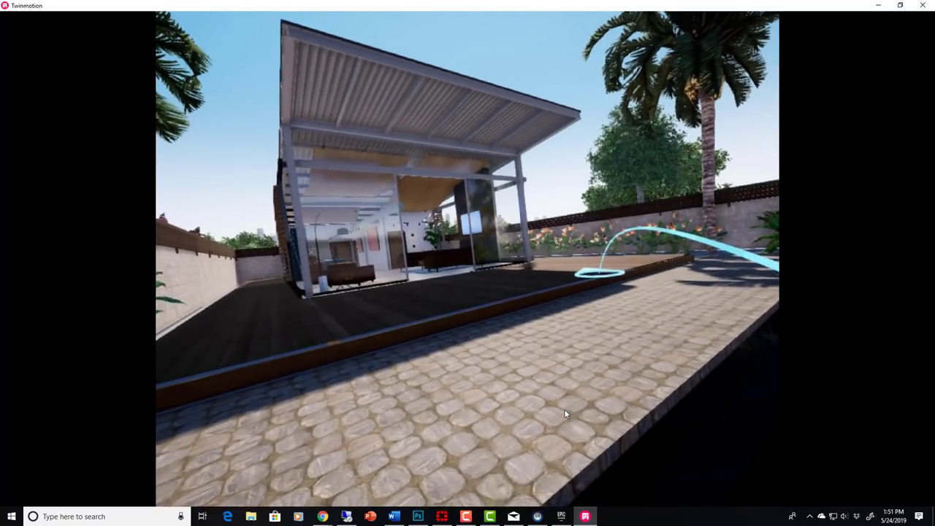
Step: Exit VR with Escape, returning to the normal walk view across the pool
{"action": "key", "text": "Escape"}
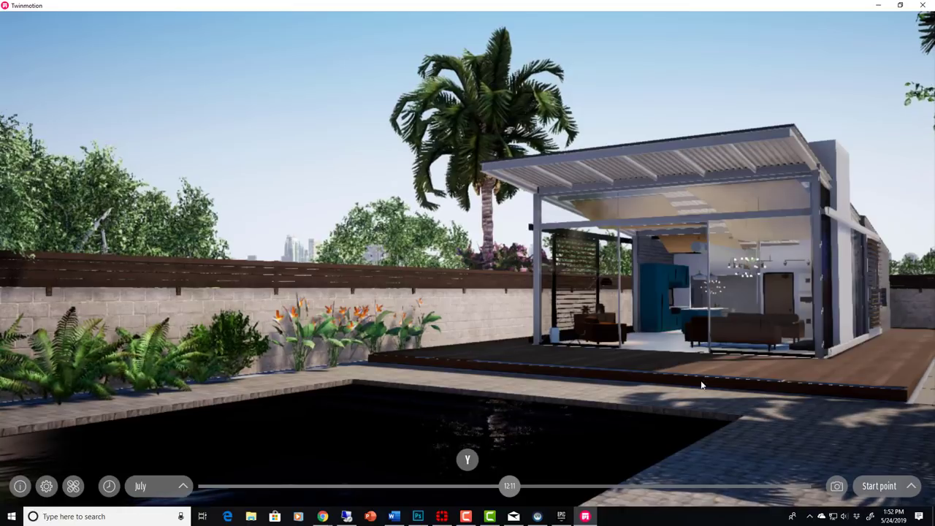
Step: Walk and turn along the pool toward the fern-lined left wall, facing the pavilion
{"action": "key", "text": "d"}
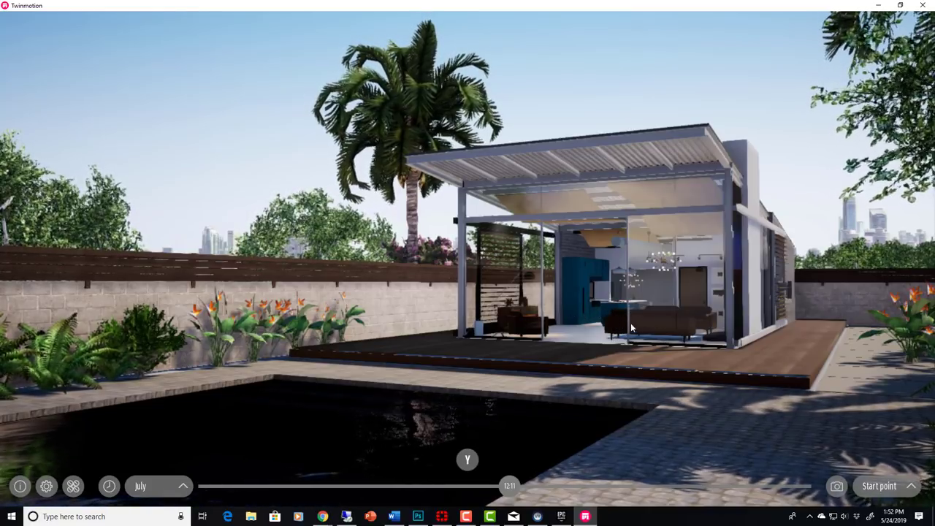
{"action": "right_click_drag", "start_coordinate": [633, 329], "coordinate": [662, 321]}
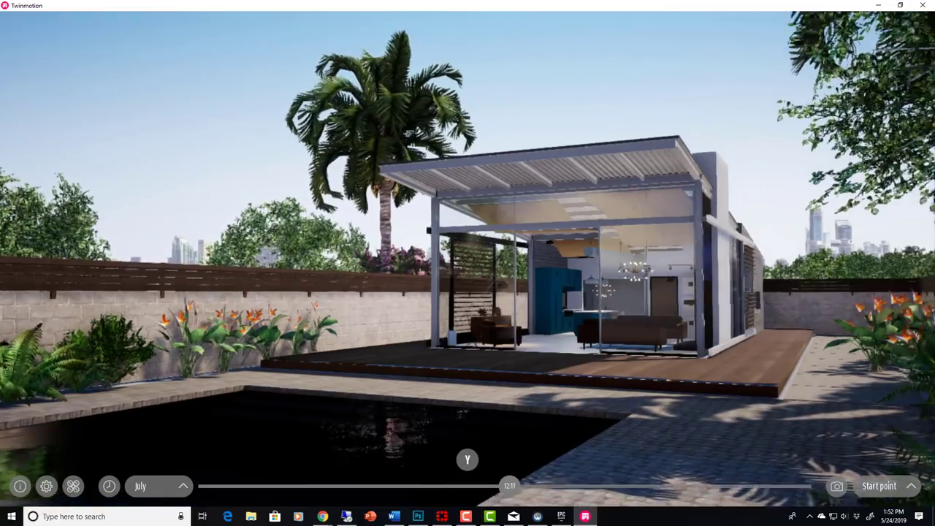
{"action": "key", "text": "Left"}
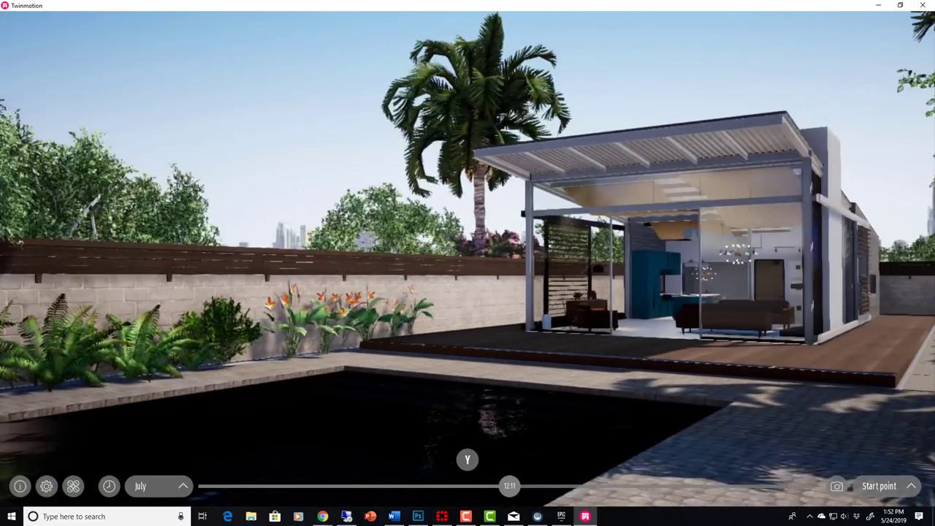
{"action": "right_click_drag", "start_coordinate": [614, 308], "coordinate": [653, 308]}
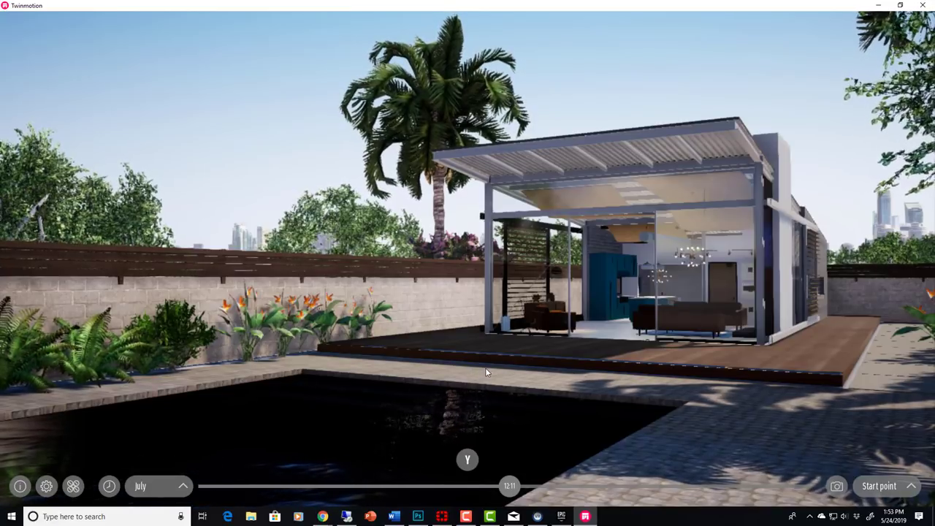
{"action": "key", "text": "a"}
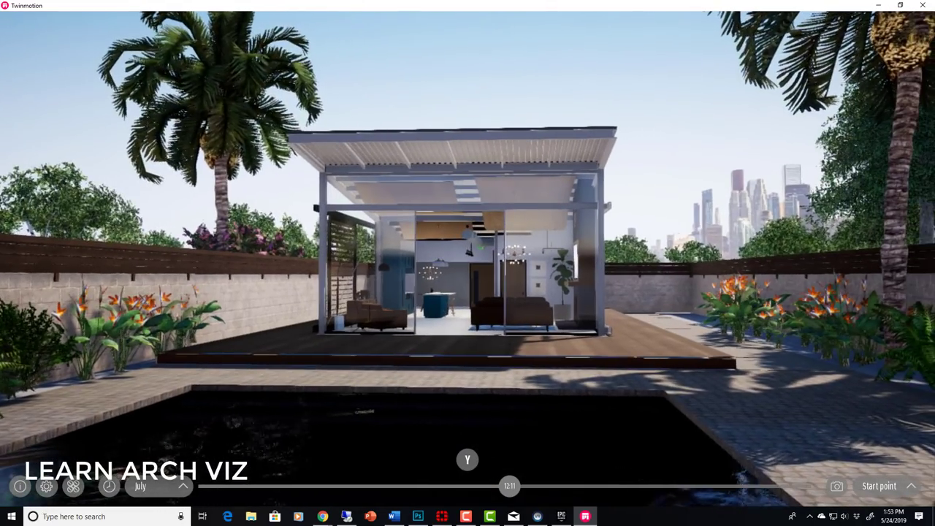
{"action": "key", "text": "a"}
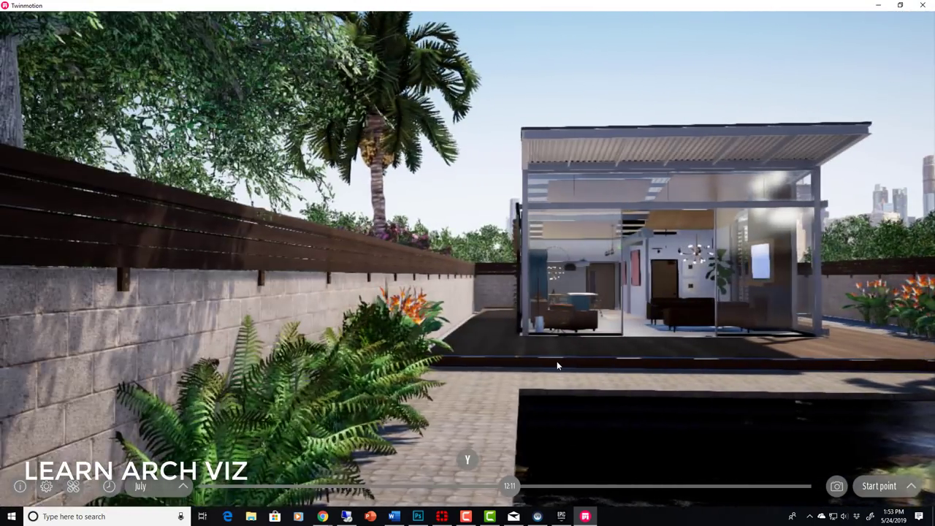